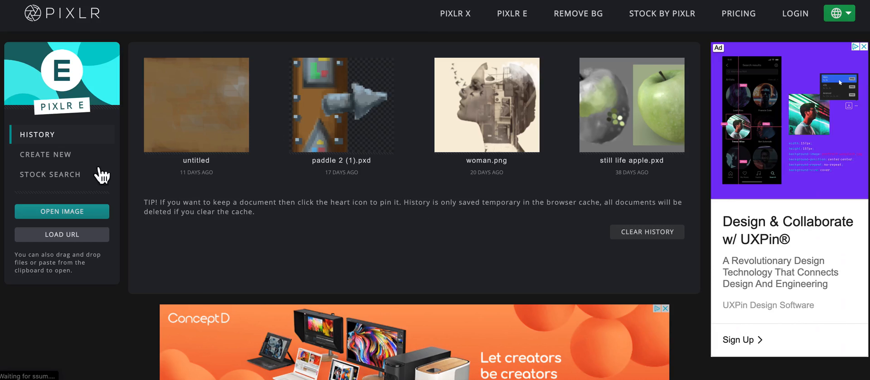
- Create a new Square HD image of 1080 x 1080 px with the background option off
click(68, 163)
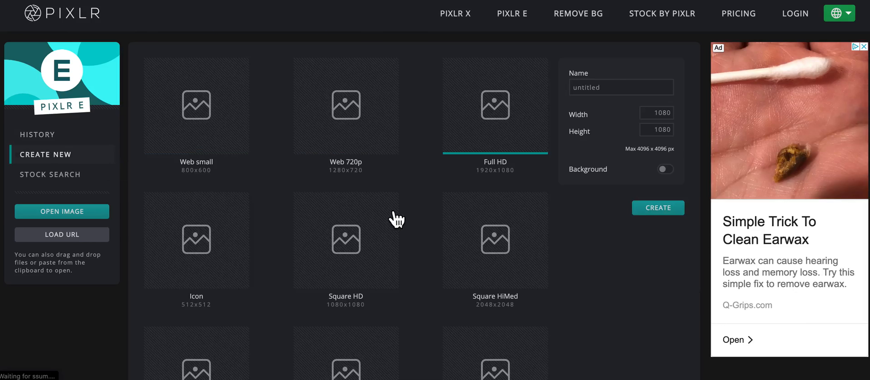
click(360, 258)
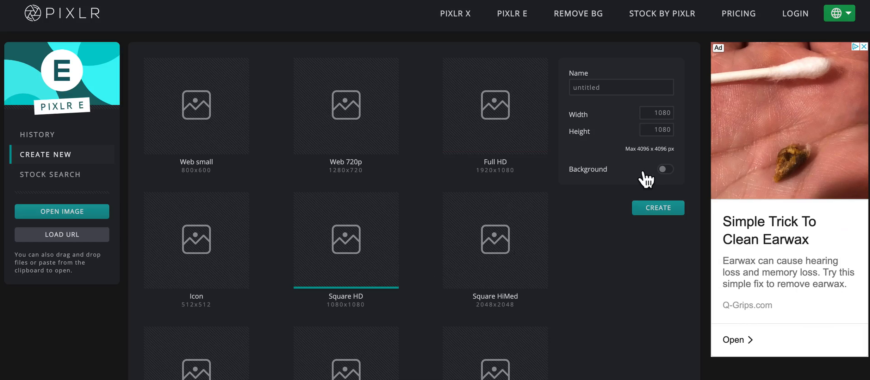
click(650, 208)
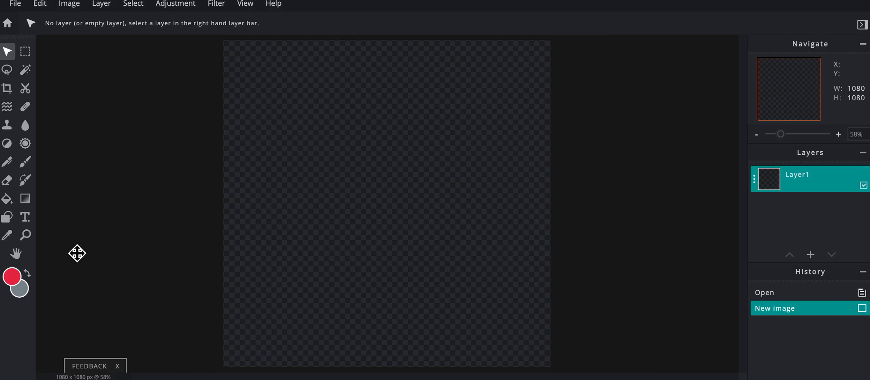
- Paint several broad, soft red strokes across the canvas with the Brush enlarged to size 130
key(b)
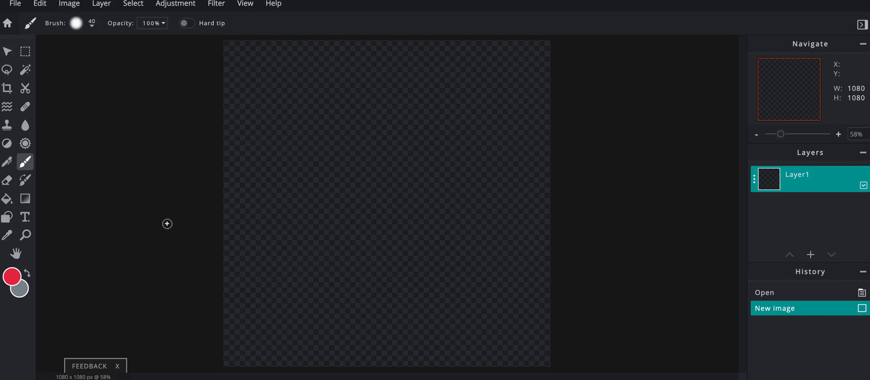
key(bracketright)
key(bracketright)
key(bracketright)
key(bracketright)
key(bracketright)
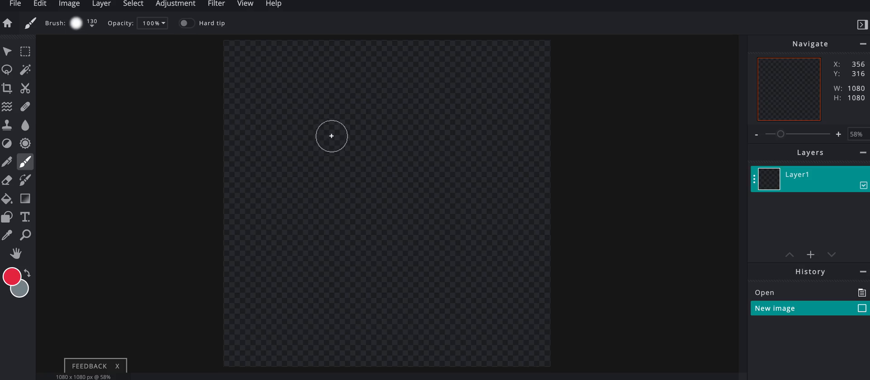
mouse_move(329, 137)
mouse_down()
mouse_move(313, 187)
mouse_move(318, 210)
mouse_move(345, 223)
mouse_move(335, 233)
mouse_move(358, 276)
mouse_move(344, 295)
mouse_move(398, 280)
mouse_up()
mouse_move(463, 188)
mouse_down()
mouse_move(427, 207)
mouse_move(472, 285)
mouse_move(465, 317)
mouse_move(510, 338)
mouse_up()
mouse_move(523, 255)
mouse_down()
mouse_move(529, 197)
mouse_move(522, 190)
mouse_move(478, 209)
mouse_move(505, 141)
mouse_up()
mouse_move(507, 137)
mouse_down()
mouse_move(479, 133)
mouse_move(501, 128)
mouse_move(522, 72)
mouse_move(455, 85)
mouse_move(430, 120)
mouse_move(440, 92)
mouse_move(479, 79)
mouse_move(449, 147)
mouse_up()
mouse_move(438, 164)
mouse_down()
mouse_move(425, 204)
mouse_move(367, 188)
mouse_move(413, 196)
mouse_move(409, 243)
mouse_move(405, 229)
mouse_move(437, 232)
mouse_move(435, 256)
mouse_up()
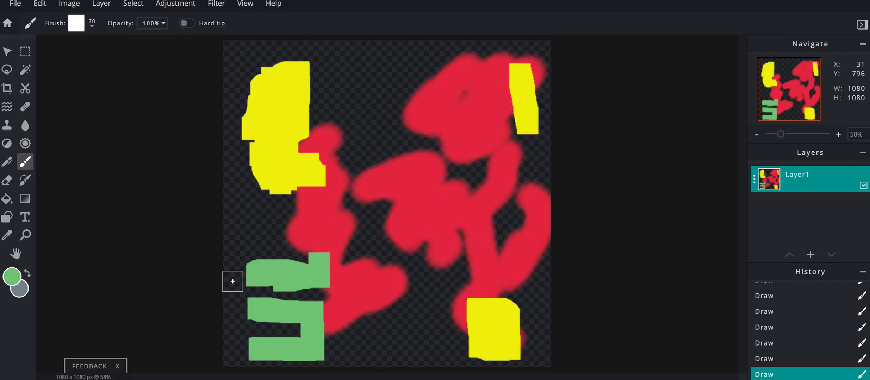
- Add an empty layer above the painted one and name it STENCIL
click(810, 255)
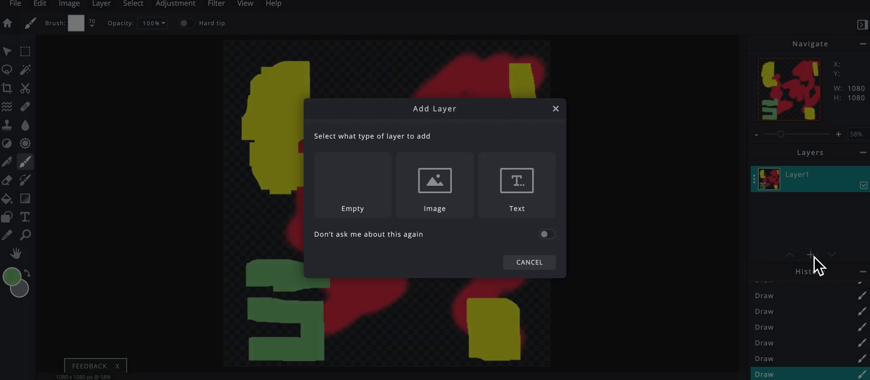
click(349, 202)
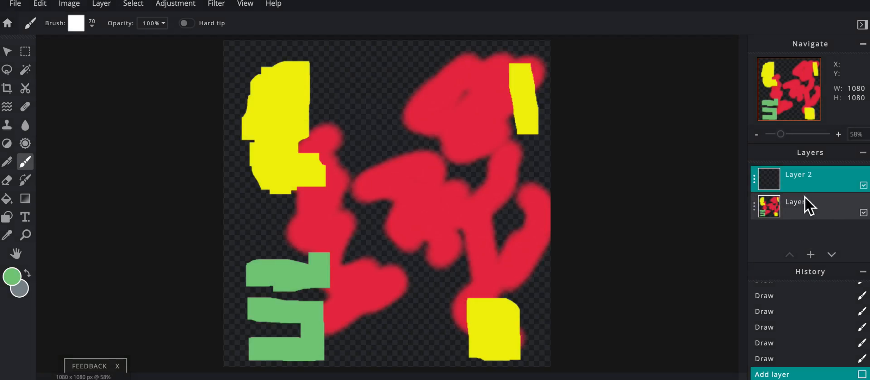
click(754, 181)
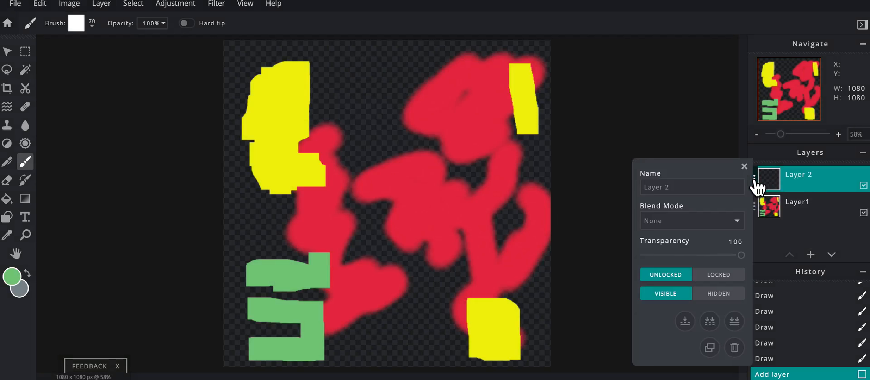
drag(687, 190, 613, 188)
text(S)
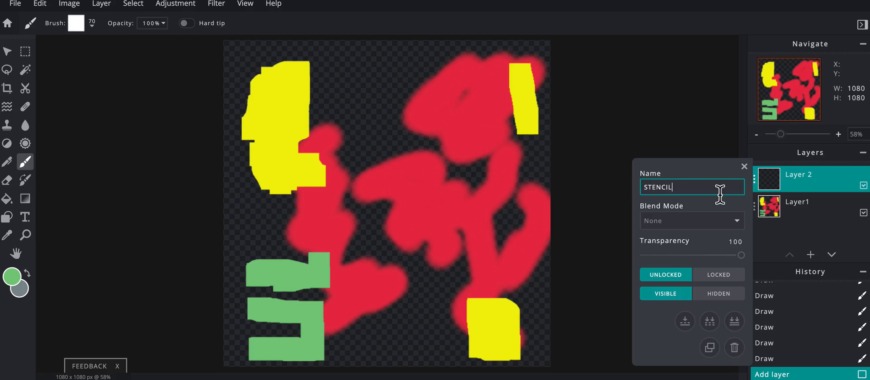
text(TENCIL)
click(743, 166)
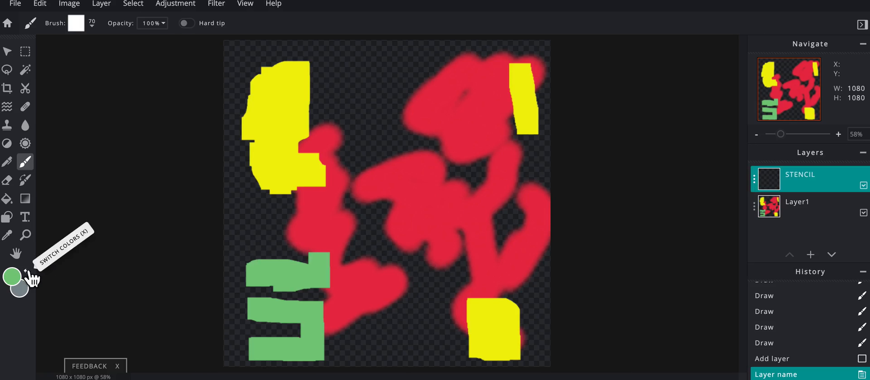
- Set the foreground colour to white (#FFFFFF)
click(17, 278)
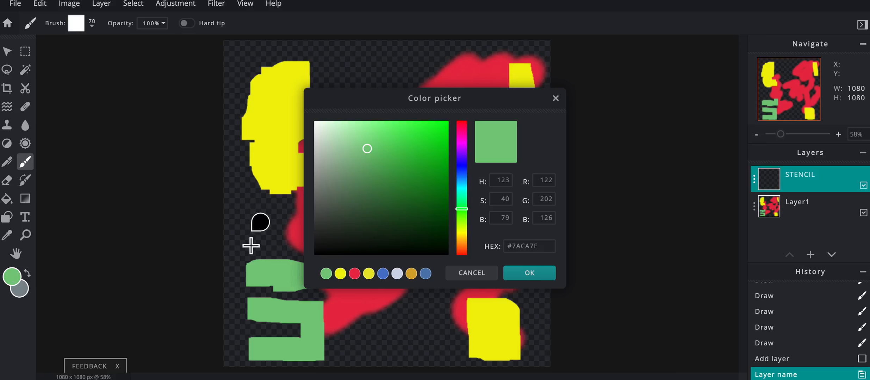
drag(347, 154, 310, 128)
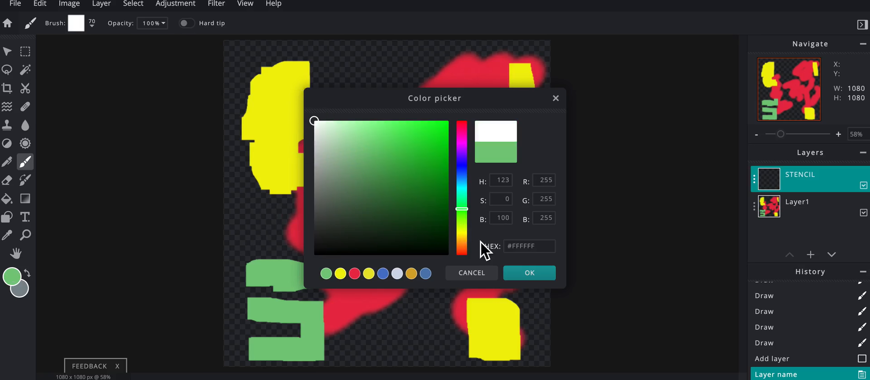
click(525, 278)
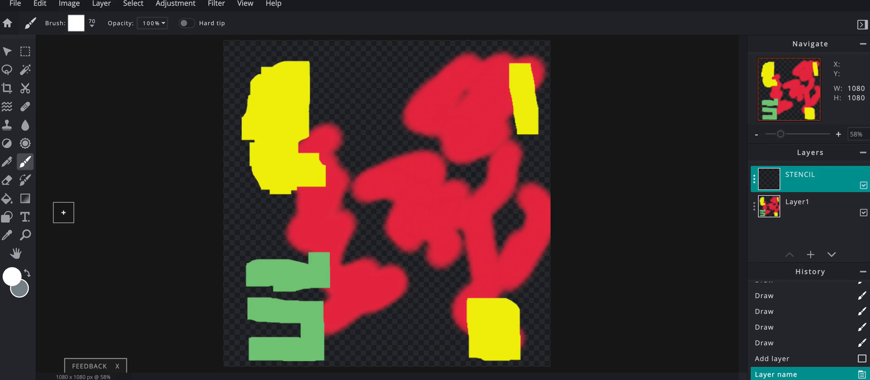
- Draw a tall, narrow filled rectangle about 119 x 721 px with a stroke of 5 on the STENCIL layer
click(8, 218)
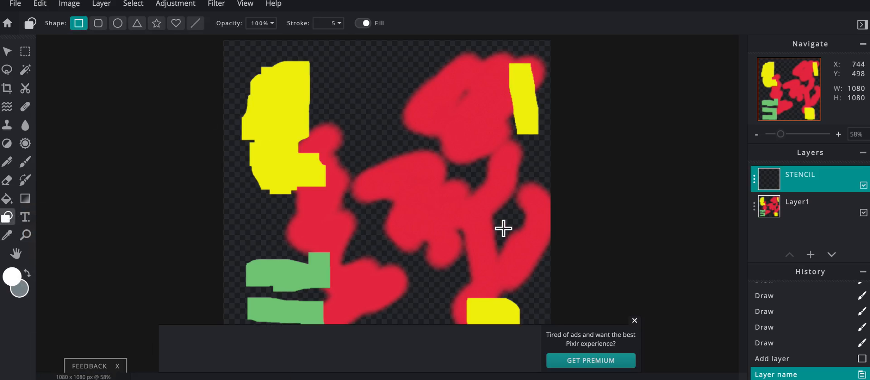
click(634, 321)
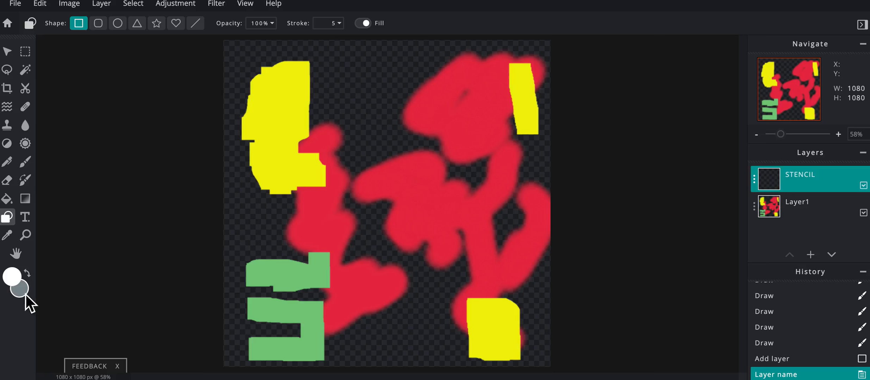
click(343, 106)
drag(343, 106, 378, 323)
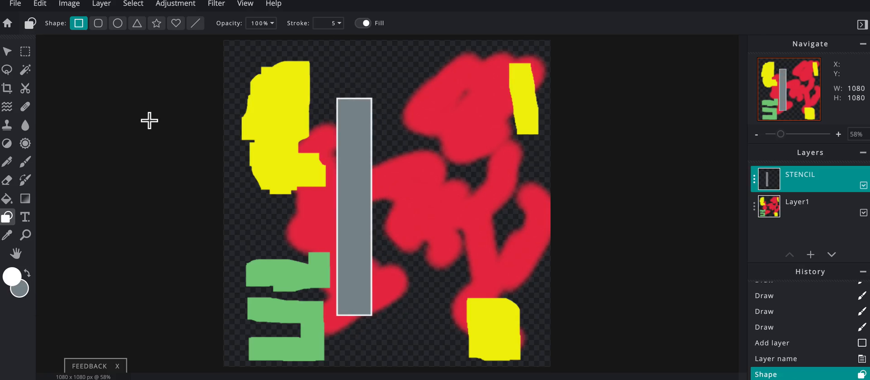
- Move the stencil rectangle to the canvas's upper right area, at about 732 px from the left and 58 px from the top
click(7, 52)
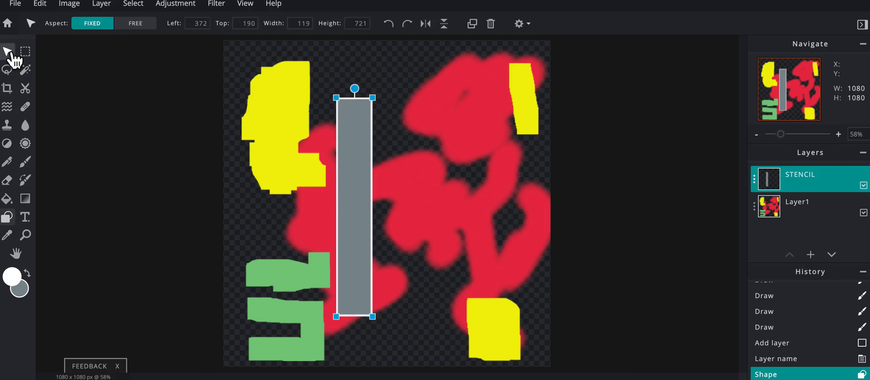
drag(351, 201, 440, 210)
mouse_move(469, 113)
mouse_down()
mouse_move(491, 81)
mouse_move(465, 121)
mouse_up()
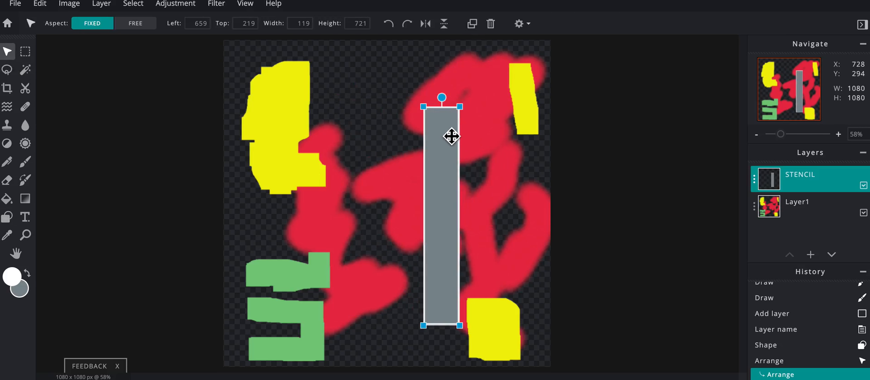
drag(450, 136, 472, 86)
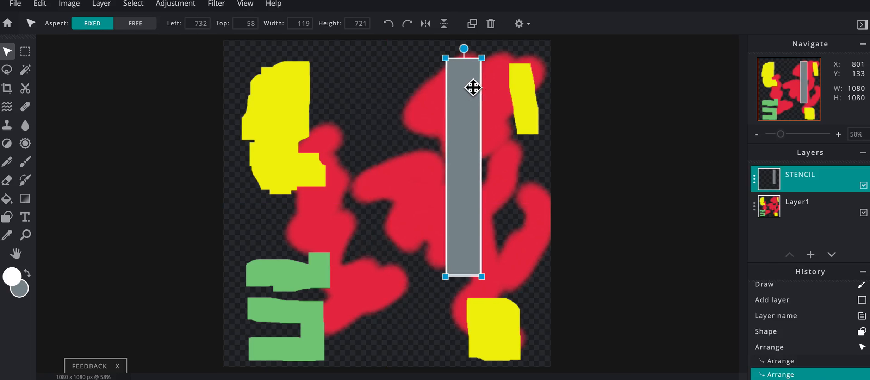
- Add an empty layer above STENCIL and load the STENCIL layer's pixels as a selection
click(810, 254)
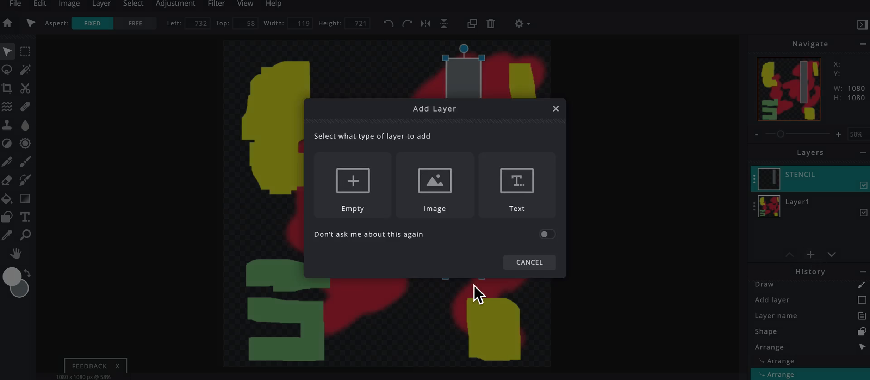
click(375, 217)
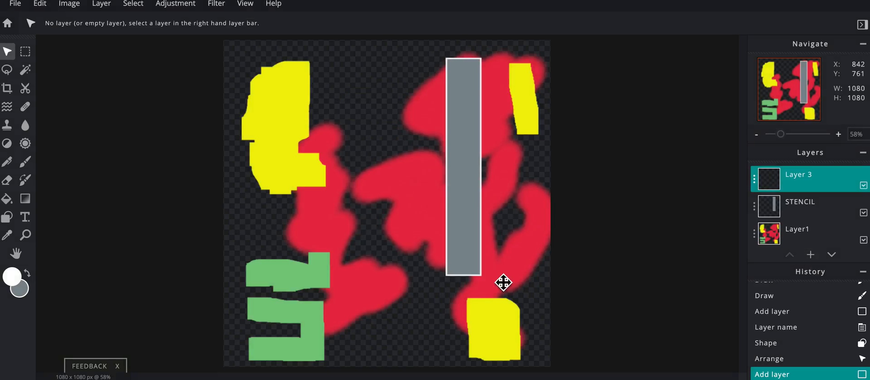
click(800, 213)
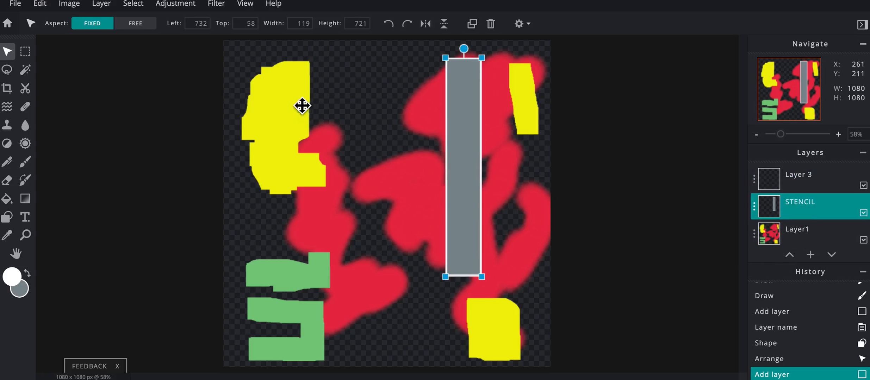
click(137, 5)
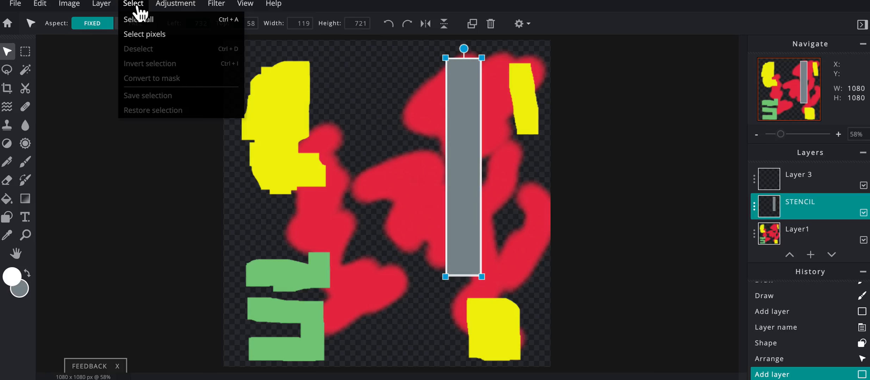
click(145, 35)
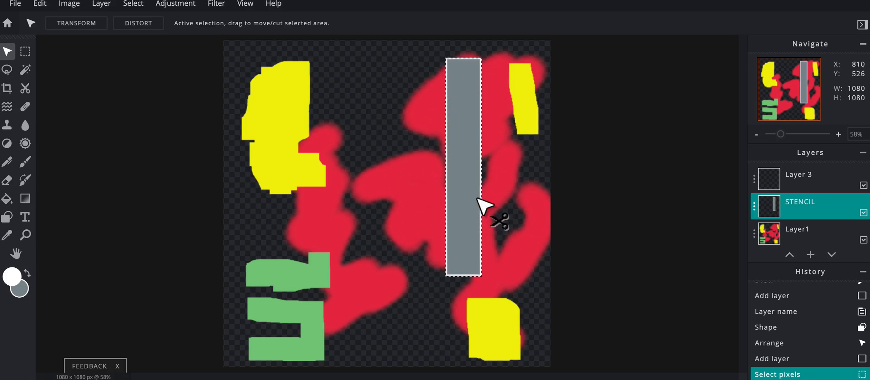
- On Layer 3, paint blue strokes along the left edge inside the stencil selection with the size 70 Brush
click(802, 183)
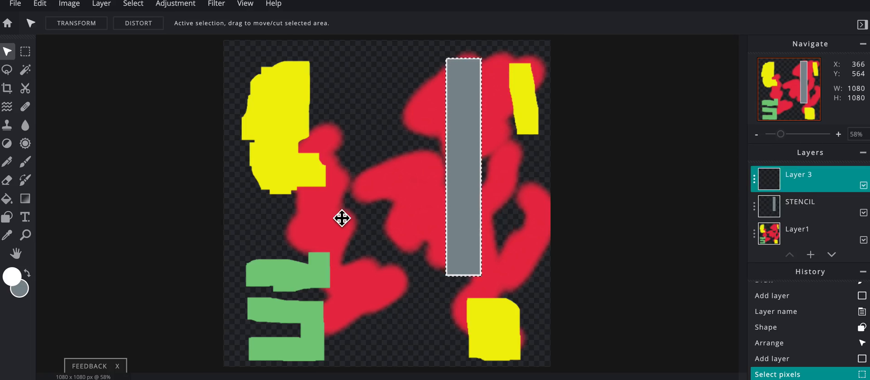
click(20, 278)
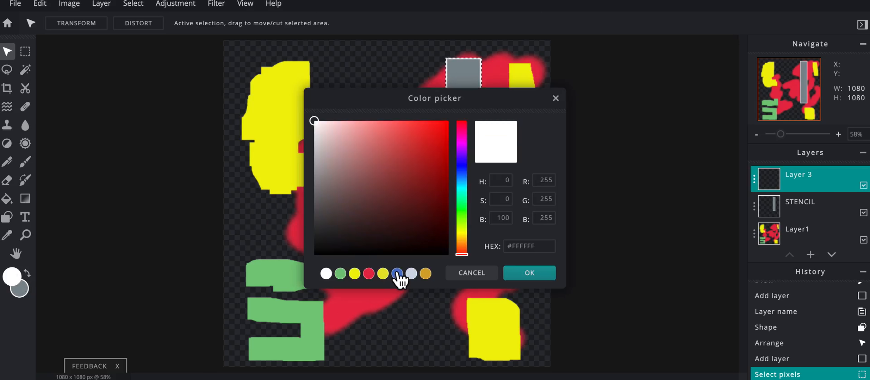
click(397, 274)
click(521, 277)
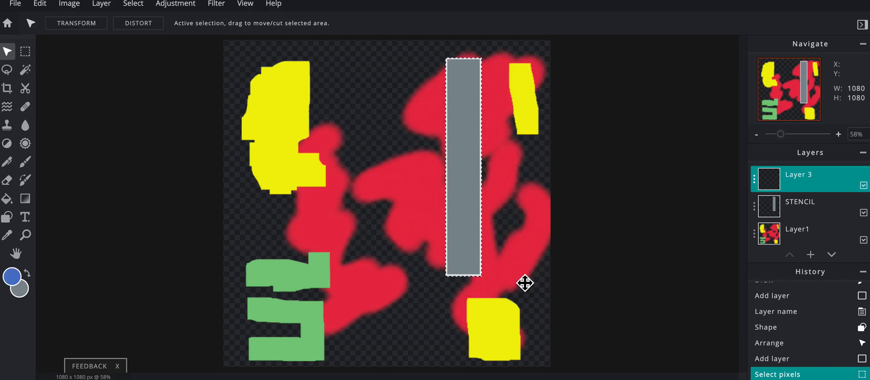
key(b)
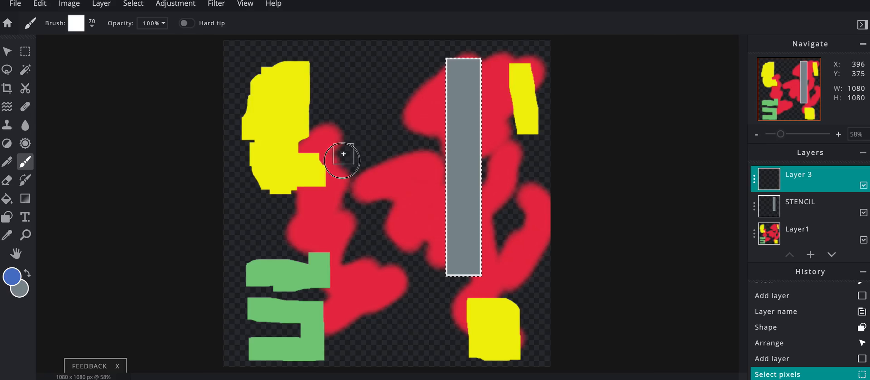
click(348, 119)
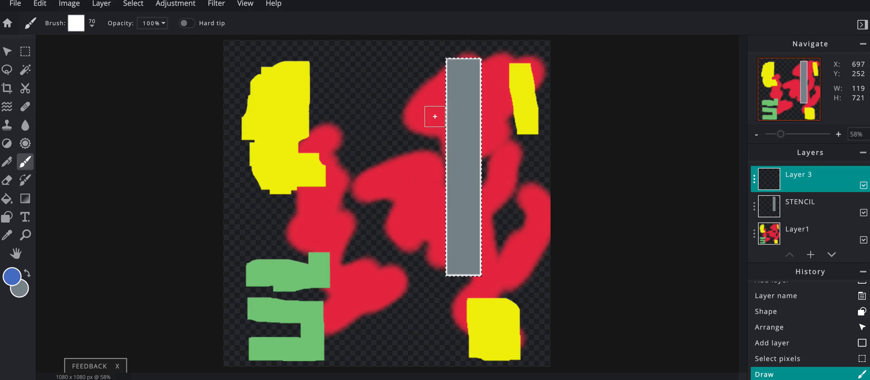
drag(444, 86, 445, 134)
mouse_move(443, 72)
mouse_down()
mouse_move(441, 157)
mouse_move(432, 155)
mouse_move(454, 208)
mouse_move(447, 279)
mouse_move(438, 244)
mouse_move(445, 112)
mouse_up()
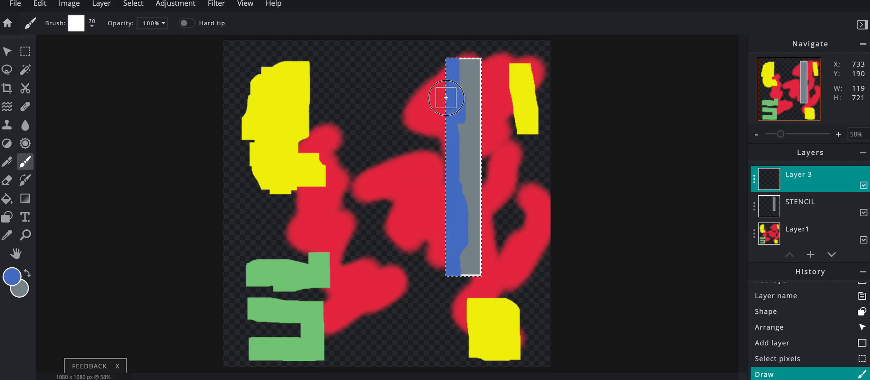
drag(447, 81, 436, 60)
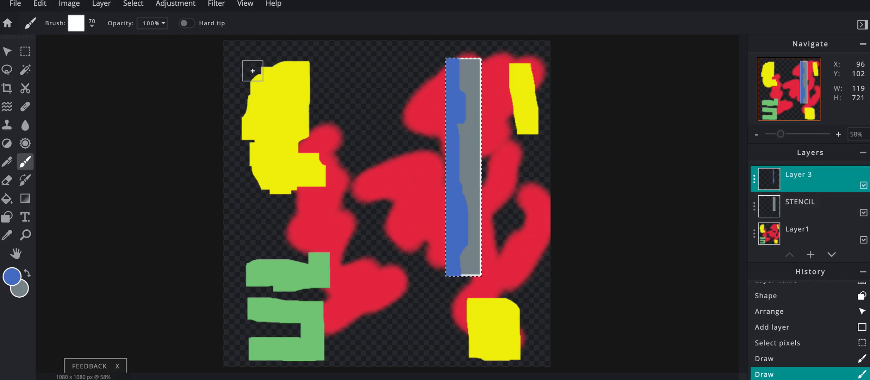
- Deselect the stencil area and hide the STENCIL layer
click(137, 6)
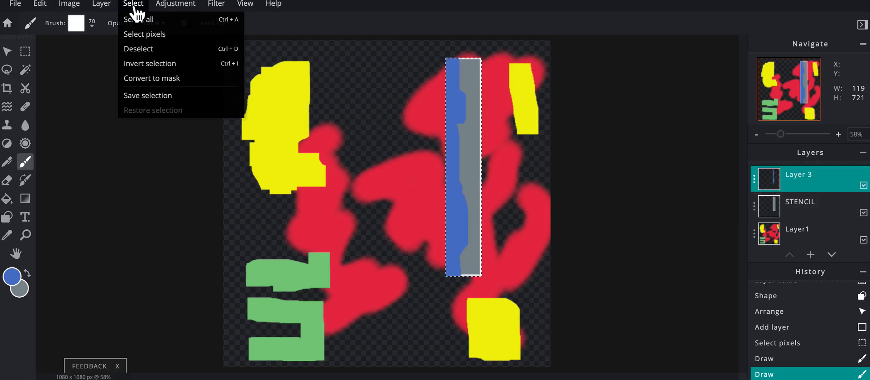
click(141, 53)
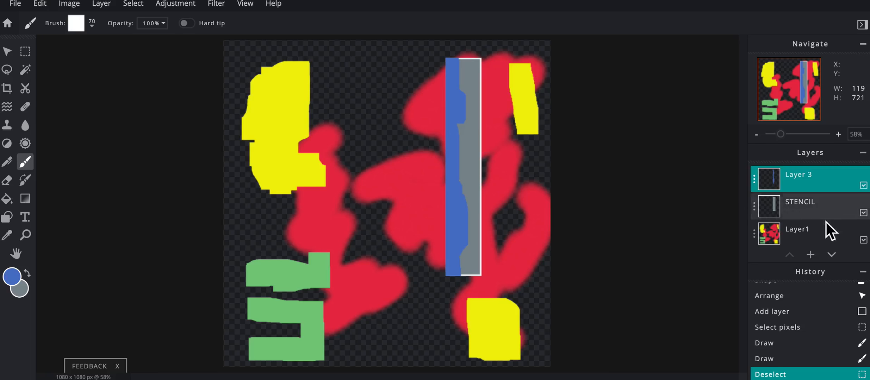
click(862, 212)
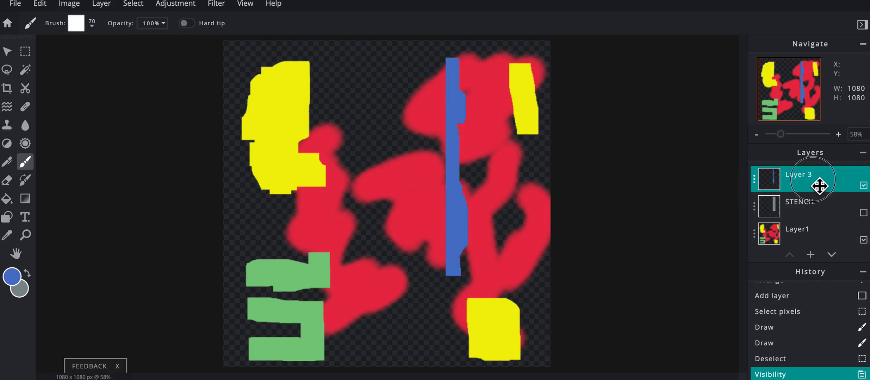
- Shift the blue strokes on Layer 3 slightly to the right and make the STENCIL layer visible again
click(7, 52)
drag(460, 175, 481, 175)
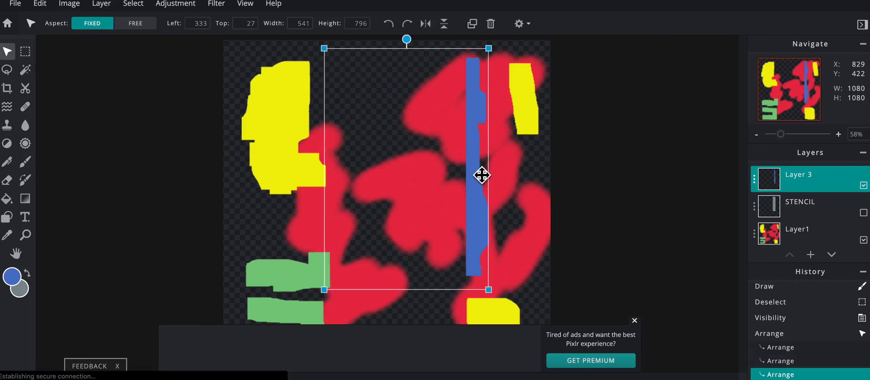
click(805, 218)
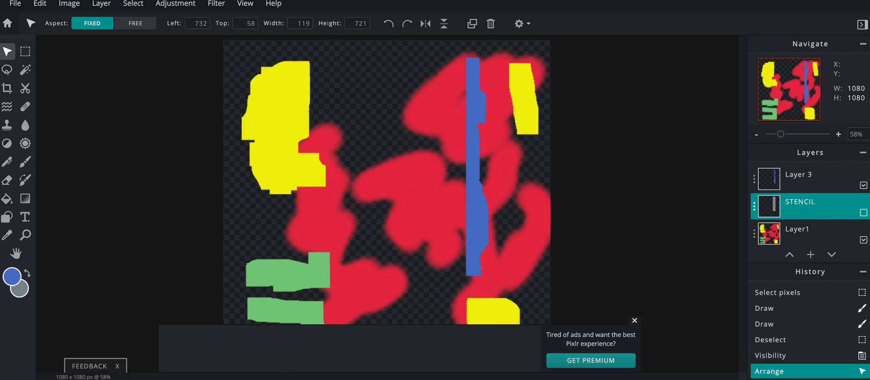
click(862, 213)
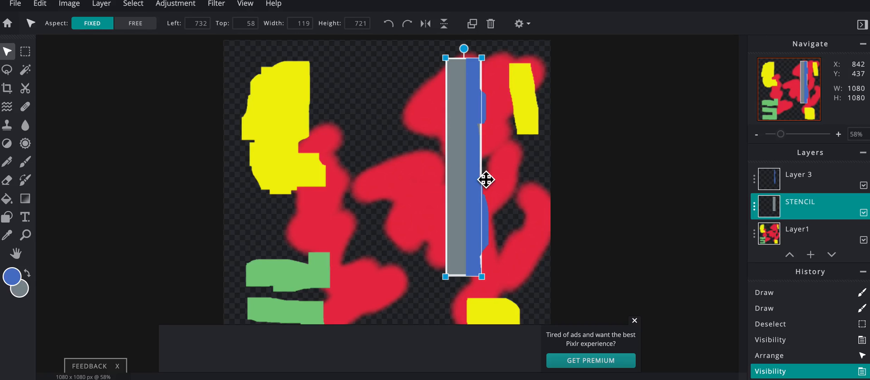
- Move the stencil rectangle to the canvas's left half and tilt it counter-clockwise, at about 334 px from the left and 91 px from the top
drag(461, 165, 360, 169)
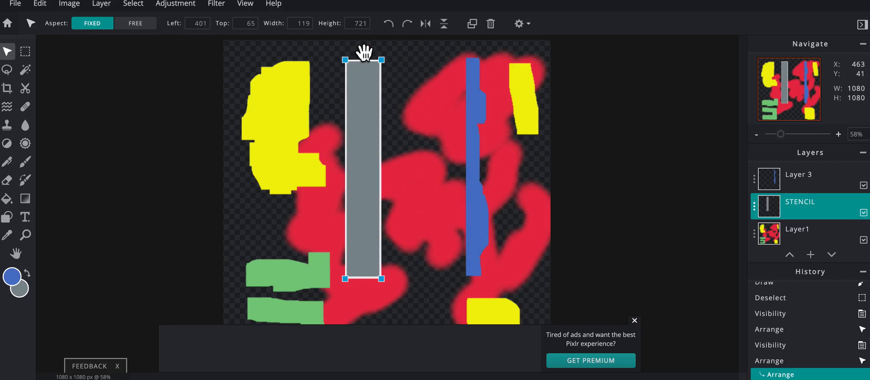
drag(364, 51, 328, 56)
drag(341, 125, 327, 129)
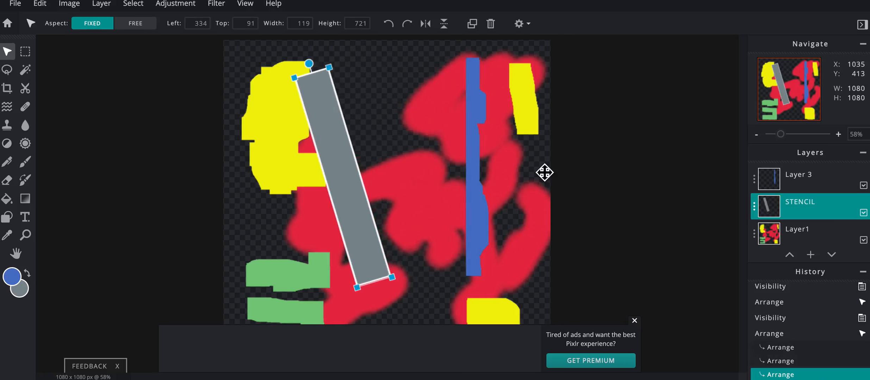
- Add an empty layer above Layer 3 and load the tilted STENCIL layer's pixels as a selection
click(810, 254)
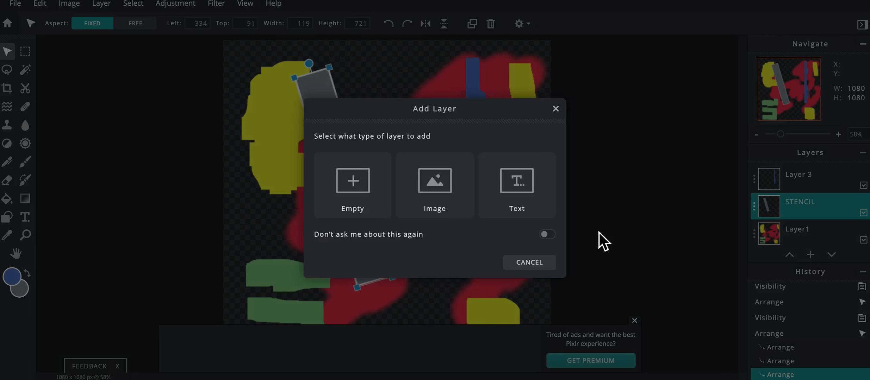
click(354, 207)
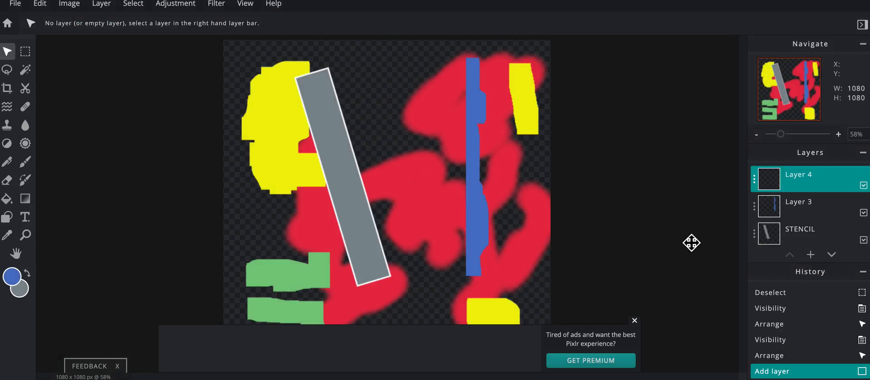
click(790, 241)
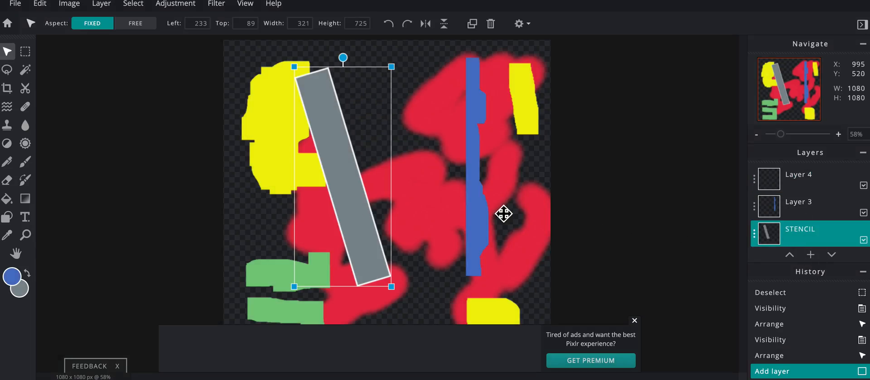
click(135, 5)
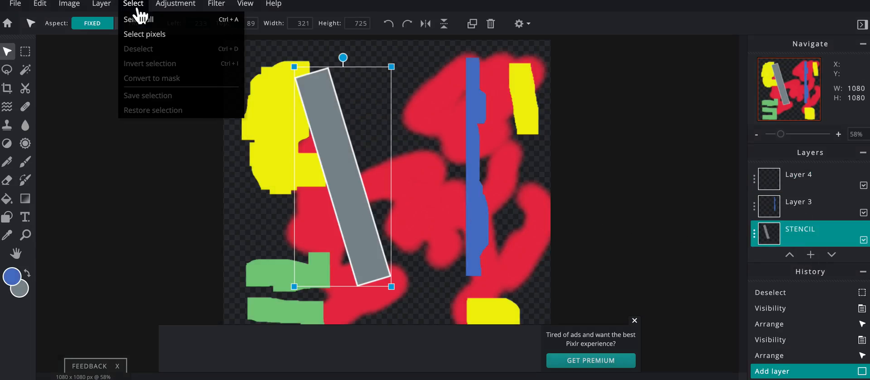
click(144, 34)
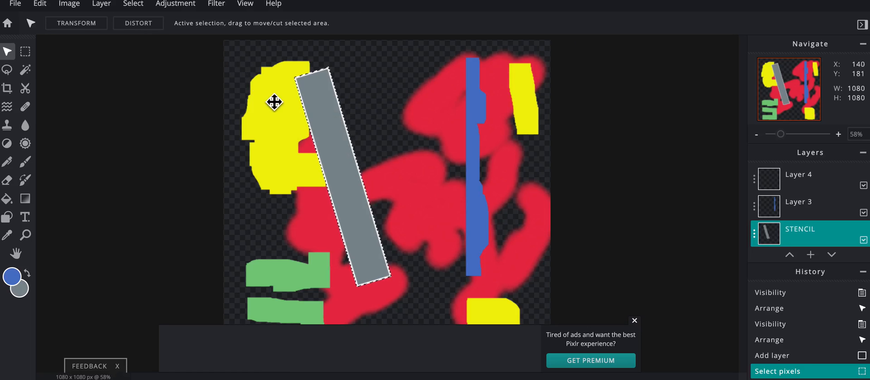
- Invert the stencil selection and make the empty Layer 4 the active layer
click(136, 5)
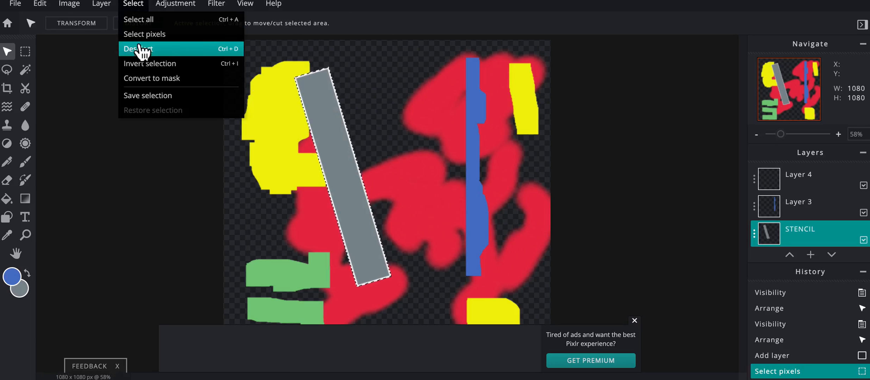
click(147, 67)
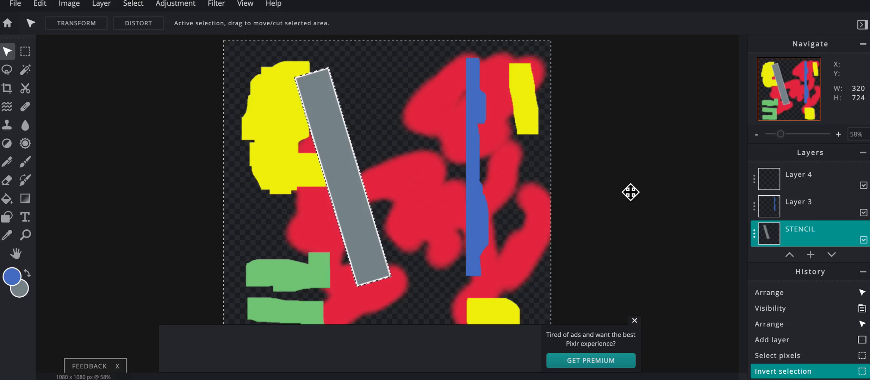
click(797, 186)
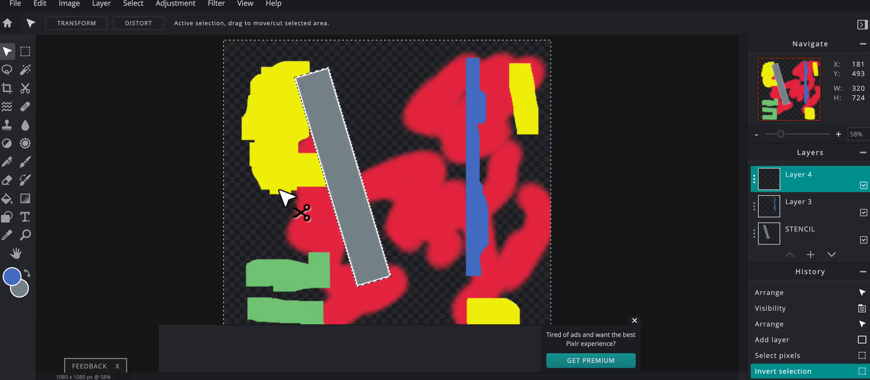
- On Layer 4, paint a purple (#C923E3) stroke along the outside of the tilted stencil's left edge with the size 70 Brush
click(20, 281)
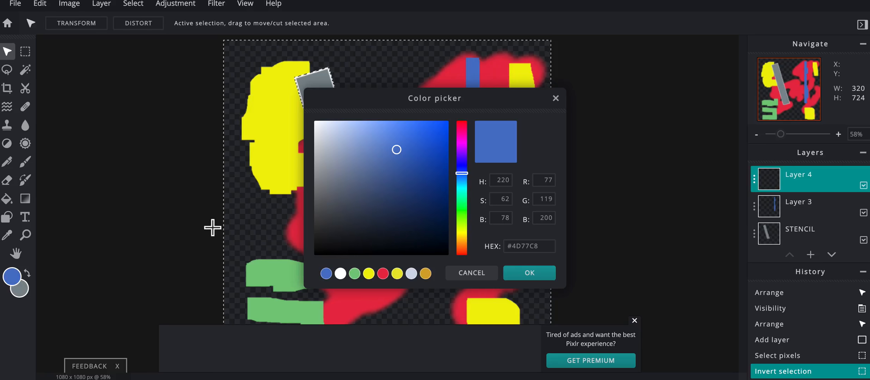
drag(459, 158, 473, 242)
click(422, 139)
drag(462, 161, 462, 145)
click(429, 136)
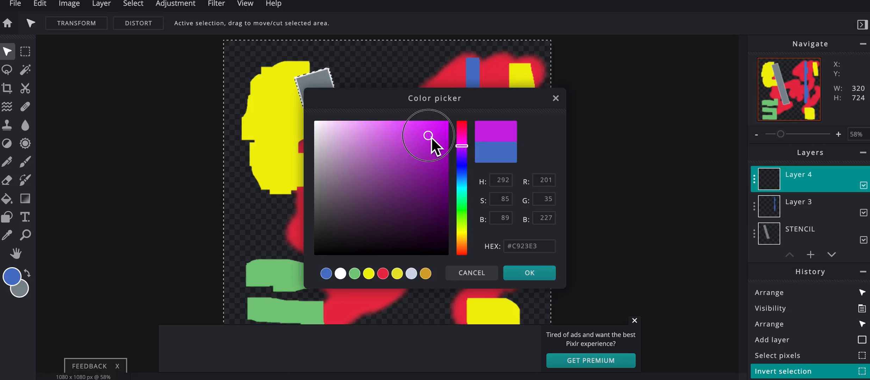
click(513, 277)
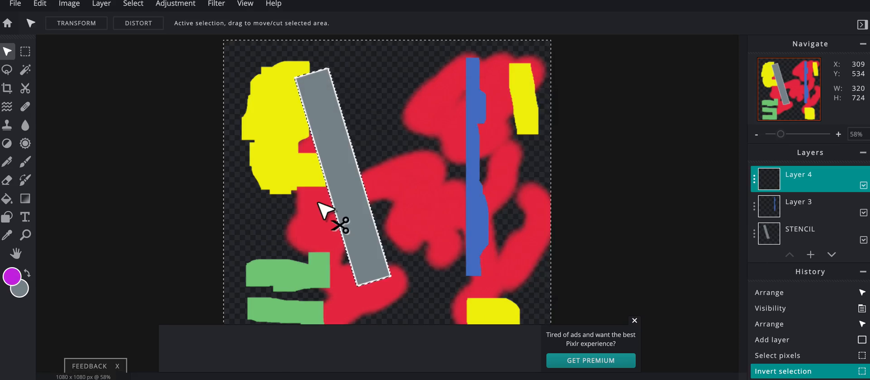
key(b)
mouse_move(340, 228)
mouse_down()
mouse_move(298, 86)
mouse_move(297, 120)
mouse_move(348, 253)
mouse_move(329, 236)
mouse_move(347, 250)
mouse_move(353, 286)
mouse_move(327, 256)
mouse_move(327, 226)
mouse_up()
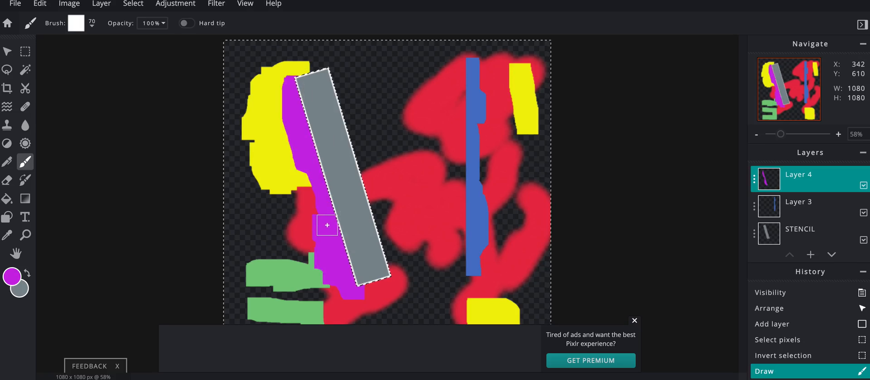
- Clear the inverted selection and hide the tilted STENCIL layer
click(135, 5)
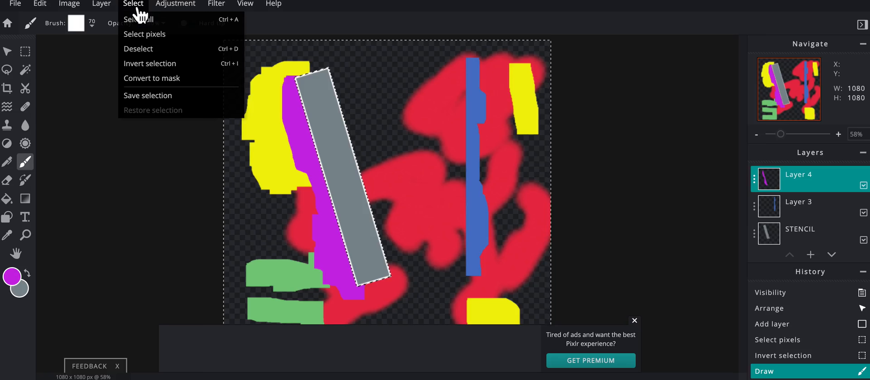
click(143, 49)
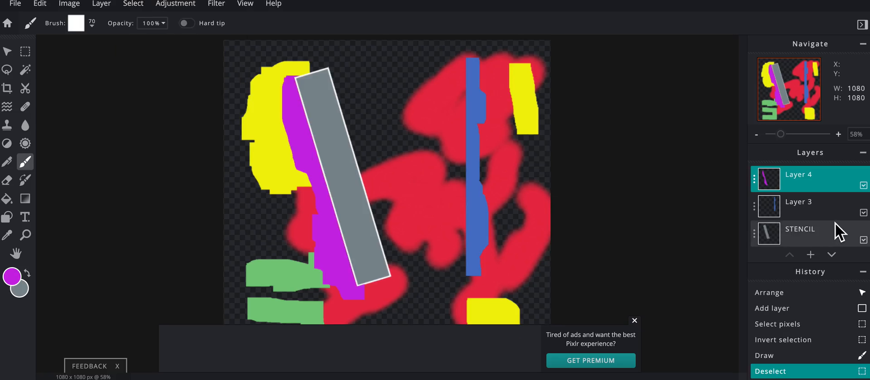
click(863, 240)
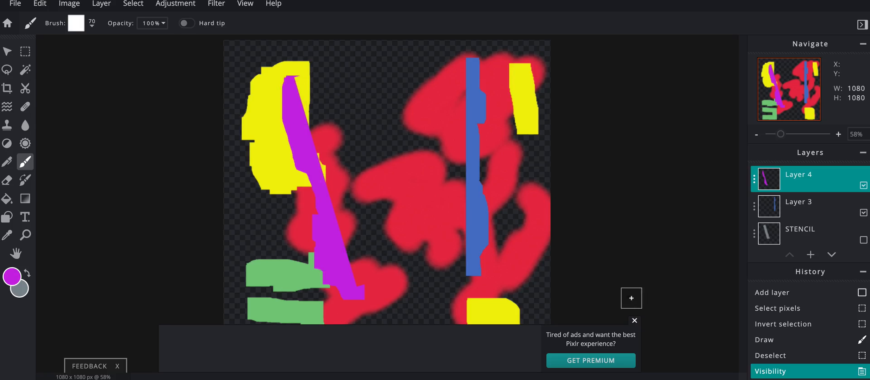
click(634, 321)
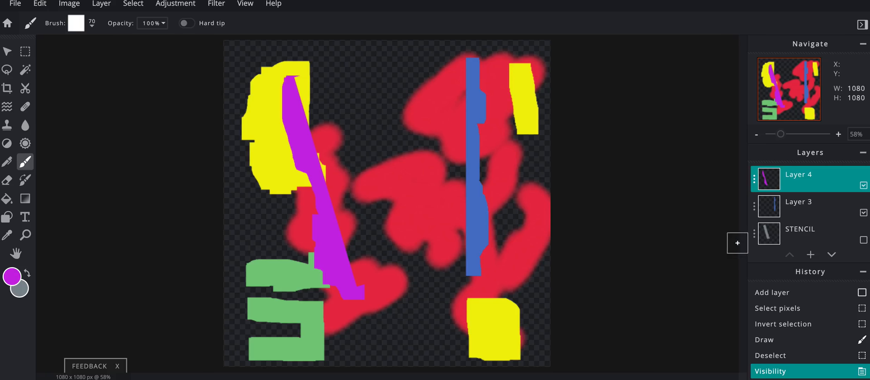
- Toggle the STENCIL layer's visibility to compare the purple stroke's edge with and without the stencil
click(801, 245)
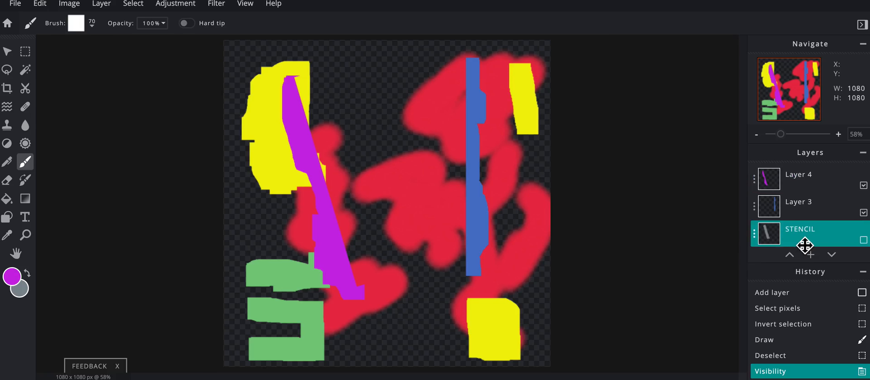
click(863, 240)
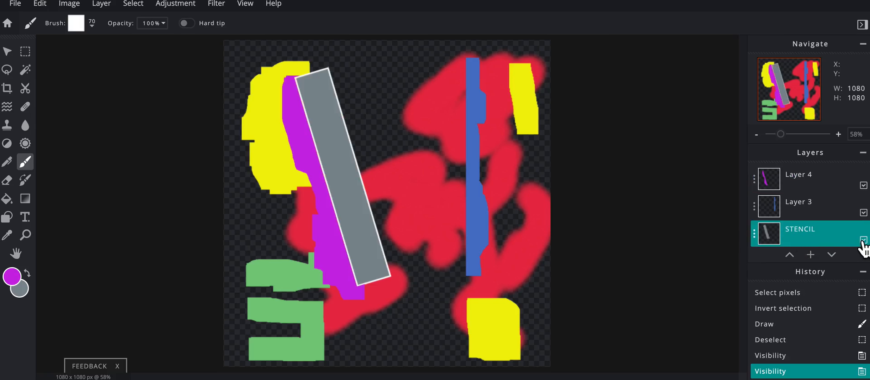
click(863, 240)
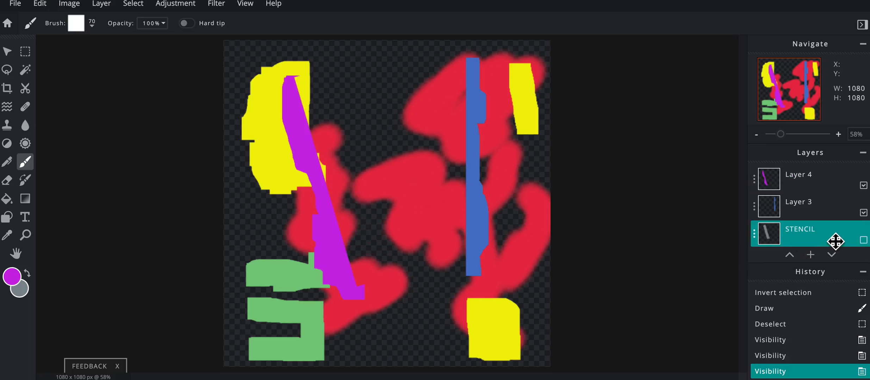
click(863, 240)
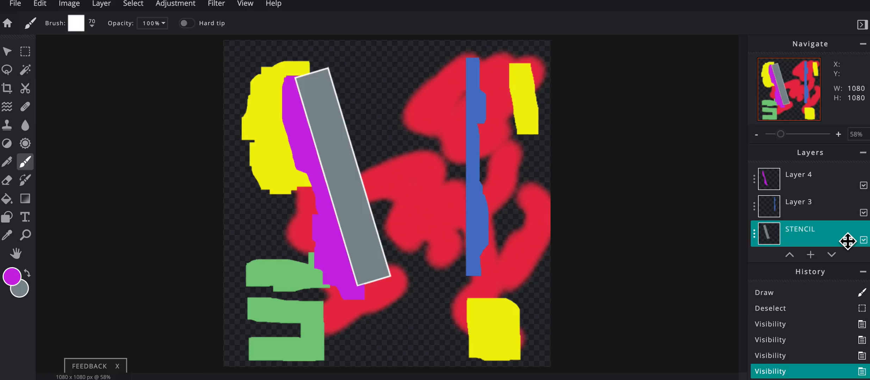
click(863, 241)
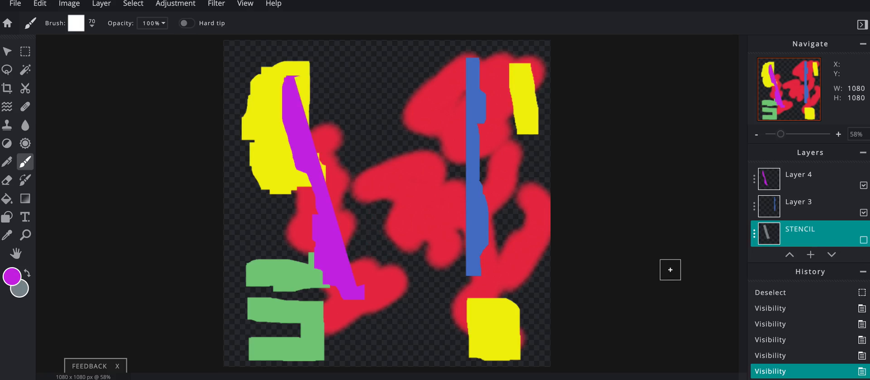
- Add an empty layer at the top of the stack and name it STENCIL 2
click(811, 256)
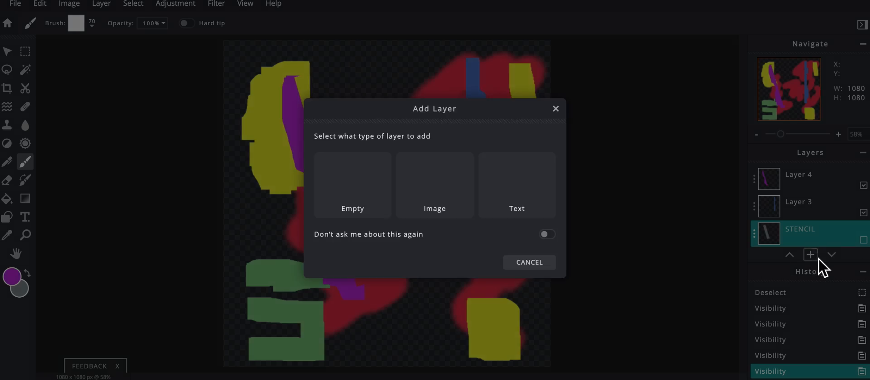
click(366, 197)
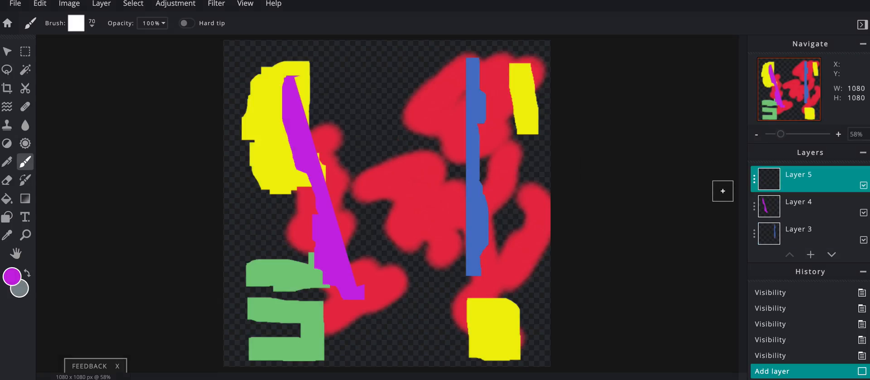
click(753, 180)
click(665, 194)
drag(688, 194, 613, 178)
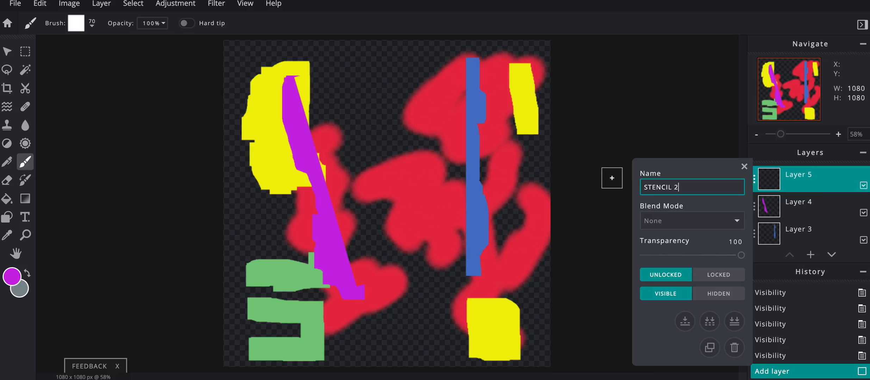
click(743, 167)
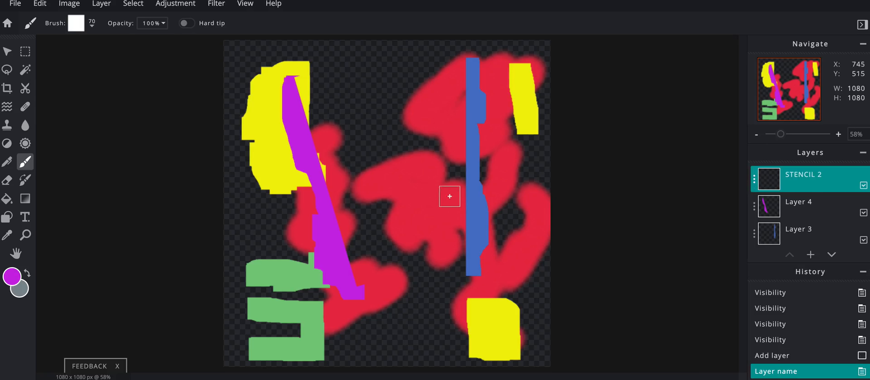
- On STENCIL 2, draw a grey-filled circle about 83 px wide with a white (#FFFFFF) outline to the right of the purple stroke's upper part
click(6, 217)
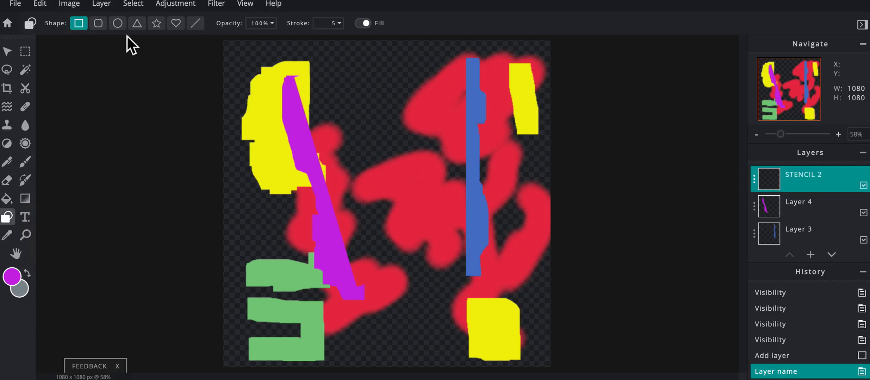
click(119, 26)
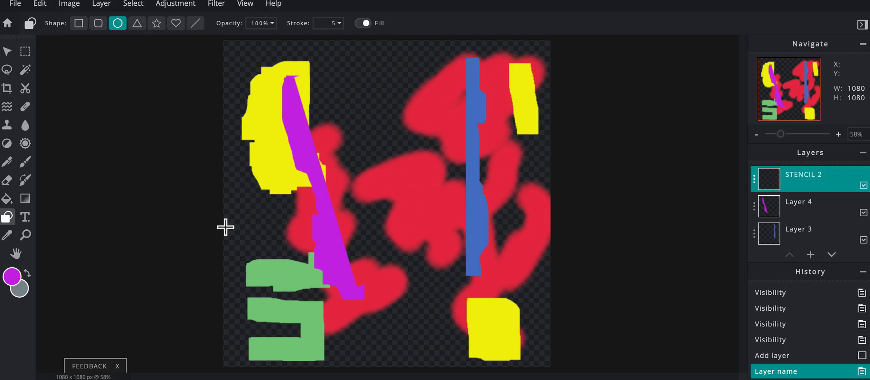
click(19, 284)
drag(328, 165, 306, 117)
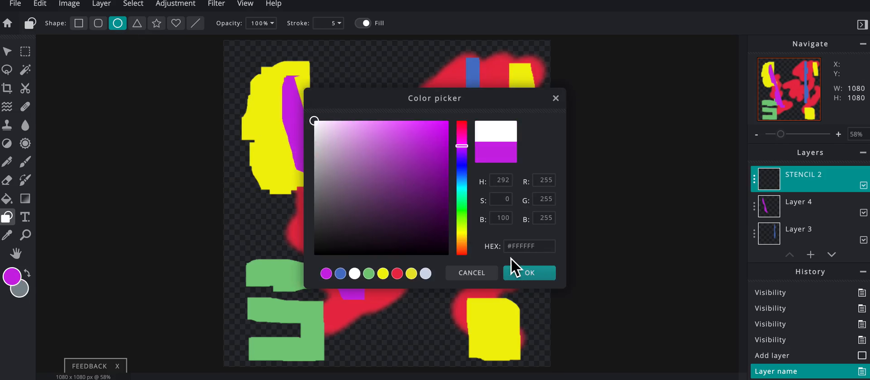
click(515, 275)
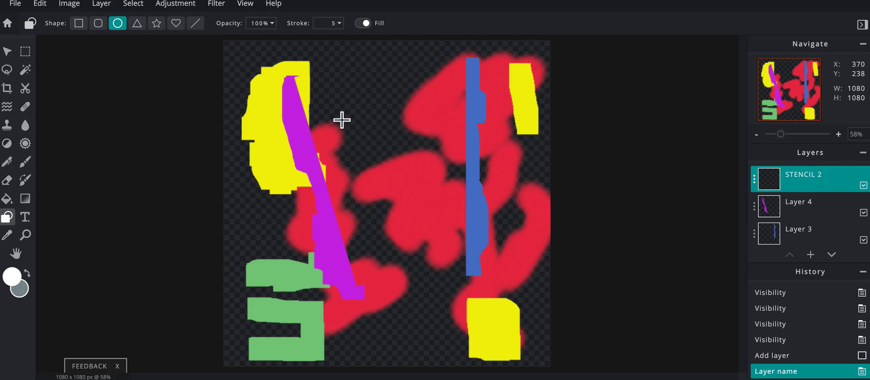
click(367, 145)
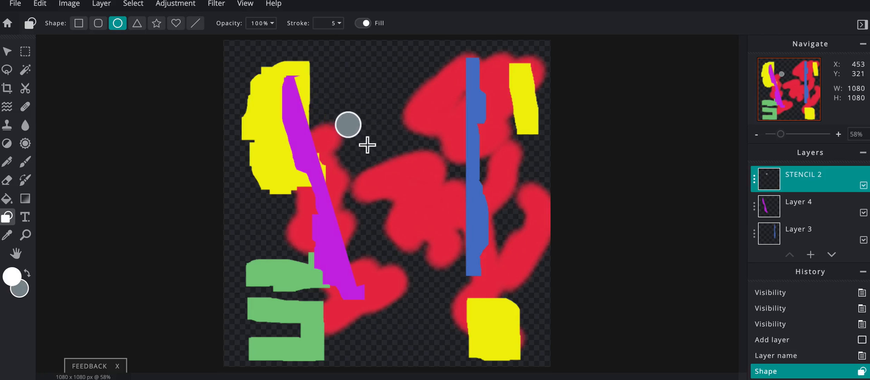
- Move the circle to left 496, top 247, duplicate its layer with the copy beside it at left 607, and merge both layers
click(10, 53)
drag(352, 130, 390, 131)
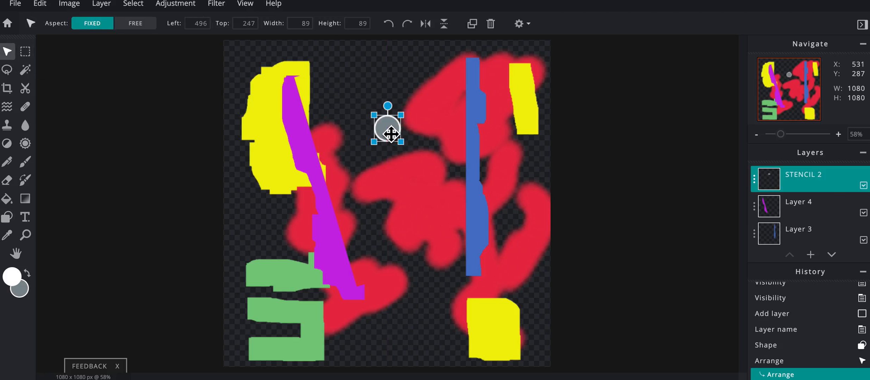
click(754, 180)
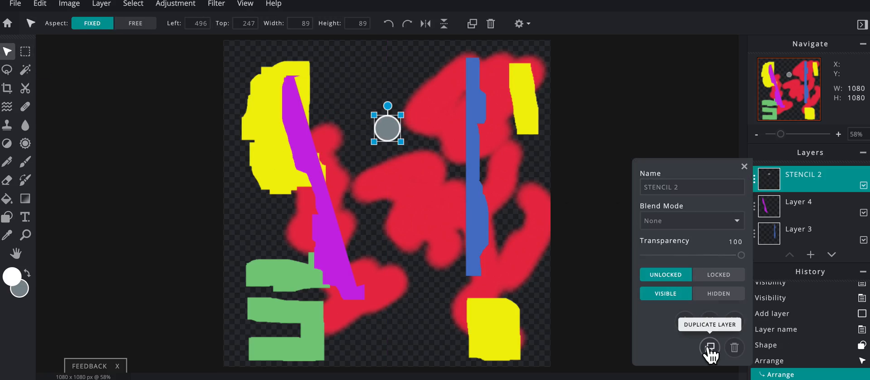
click(709, 348)
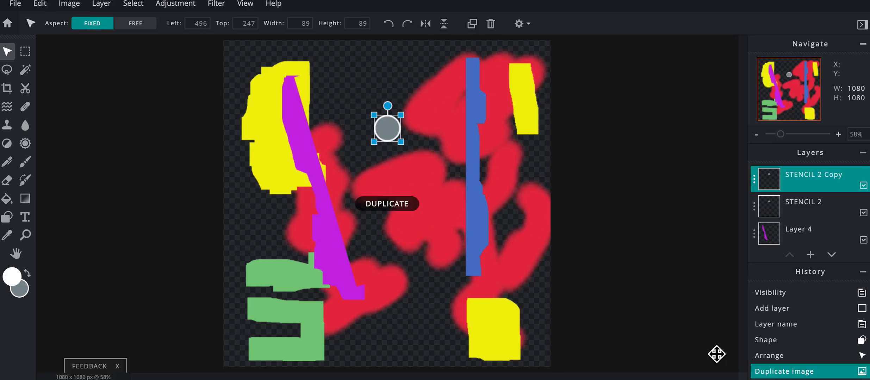
drag(386, 130, 428, 133)
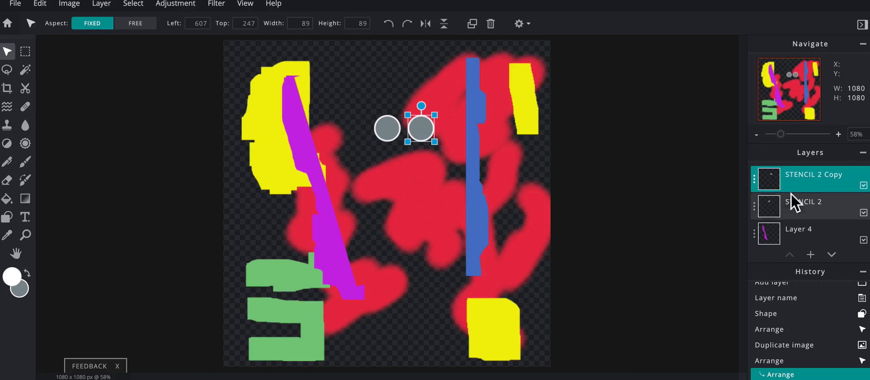
click(754, 178)
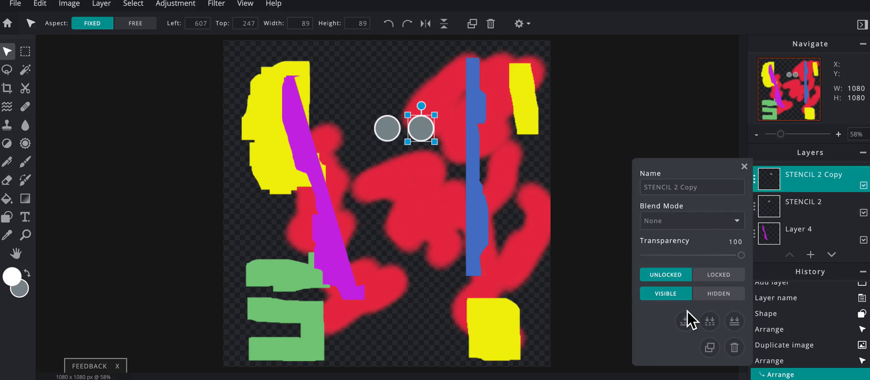
click(685, 321)
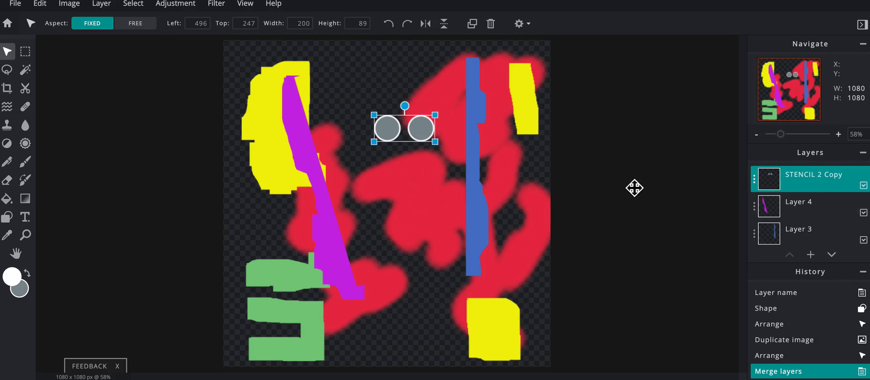
- Duplicate the circle pair, place the copy at left 712, top 245, and merge both layers into one row of four circles
click(754, 179)
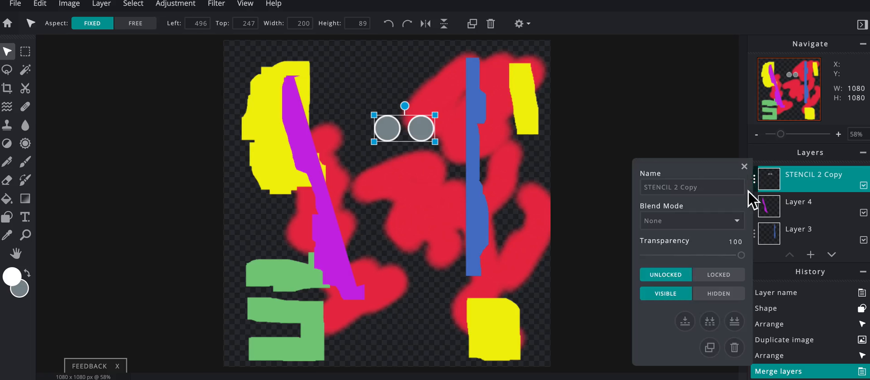
click(710, 347)
drag(430, 136, 494, 136)
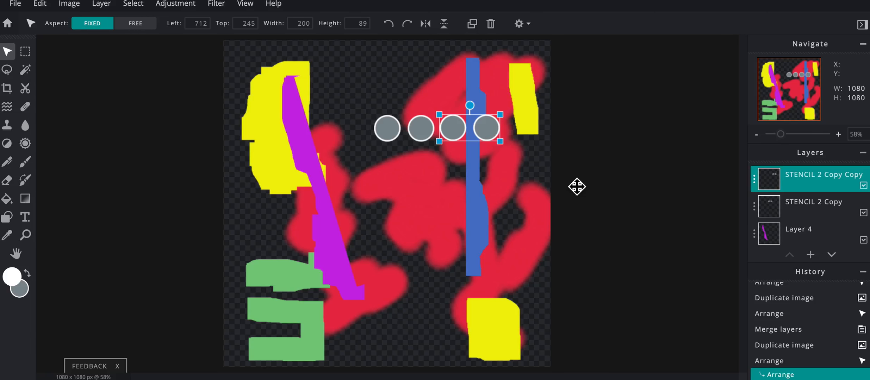
click(754, 180)
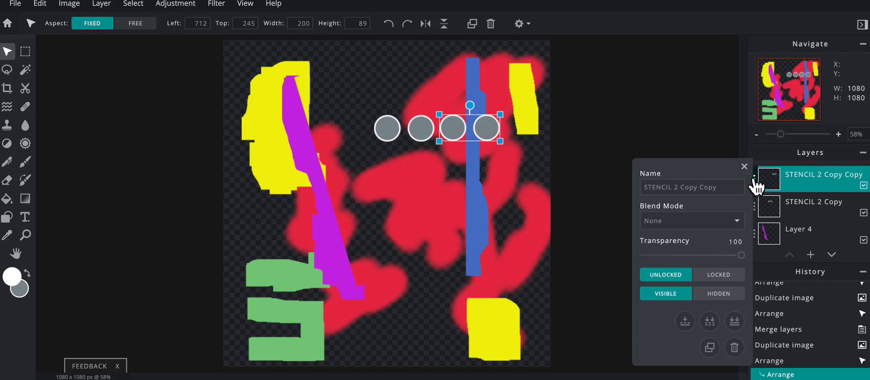
click(684, 321)
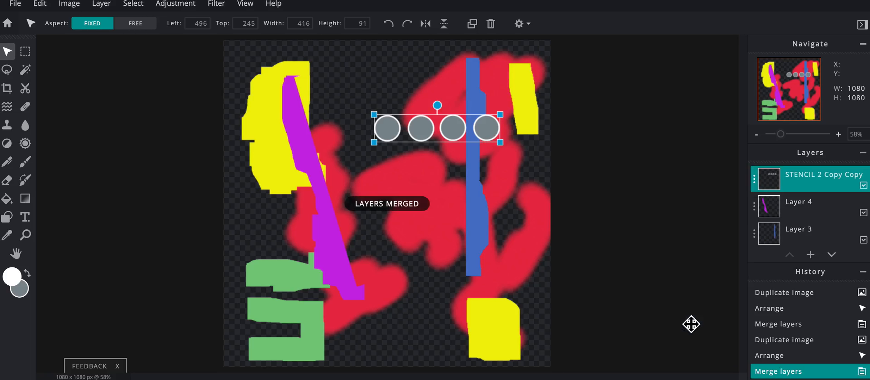
- Duplicate the row of four circles, rotate the copy to vertical, and place it over the yellow and green shapes on the canvas's left side
click(755, 181)
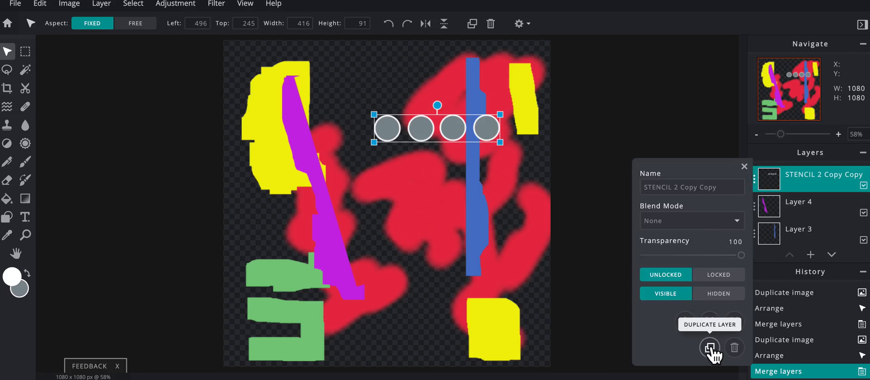
click(709, 349)
drag(462, 143, 462, 178)
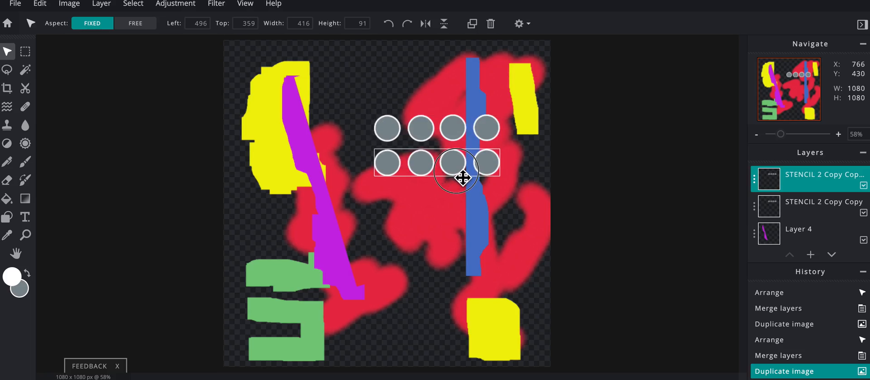
drag(462, 178, 462, 178)
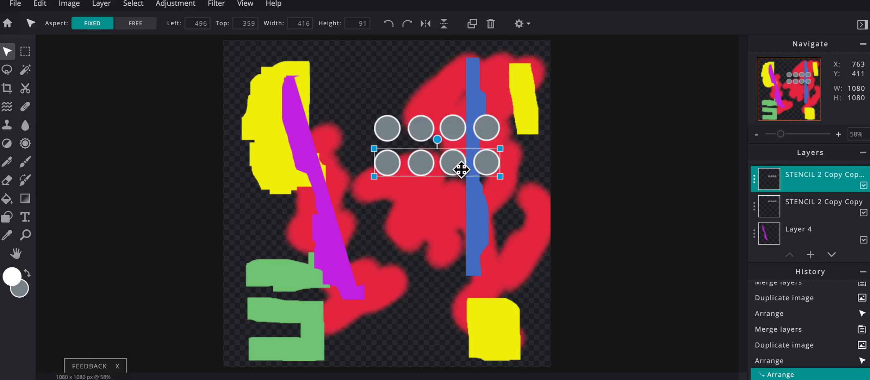
drag(460, 167, 339, 199)
drag(316, 174, 374, 194)
drag(317, 195, 276, 215)
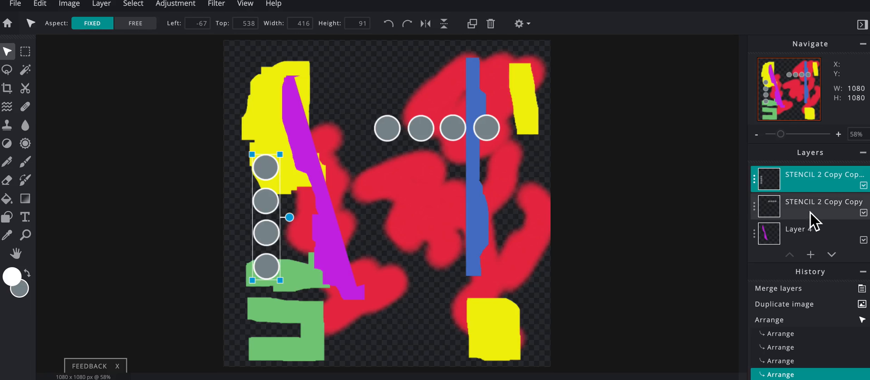
- Duplicate the horizontal circle row, shrink the copy to 310 by 68 px, and centre it just beneath the original row
click(813, 213)
click(754, 207)
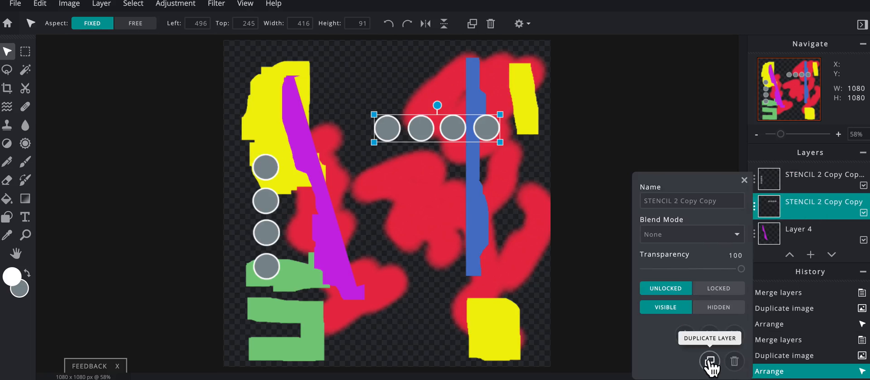
click(710, 361)
drag(459, 140, 476, 162)
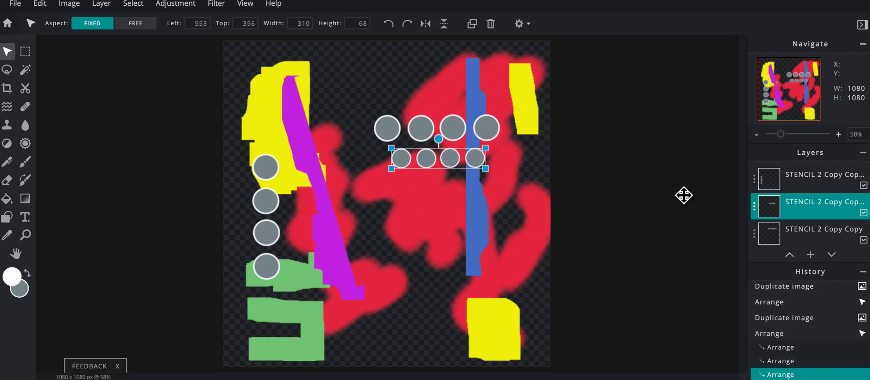
- Duplicate the smaller circle row, shrink the copy to 237 by 52 px, and place it beneath as a third row
click(754, 212)
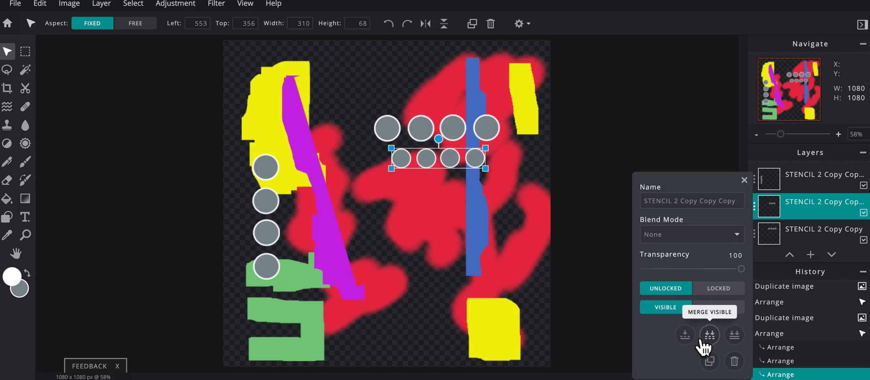
click(715, 361)
drag(480, 169, 470, 192)
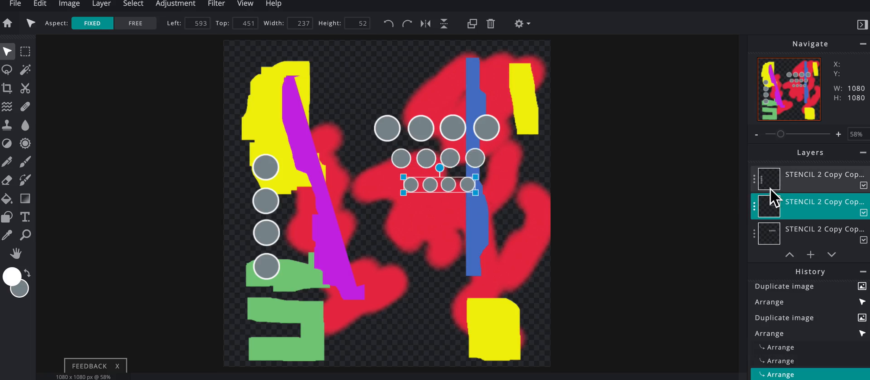
- Merge the three horizontal circle rows into one stencil layer, keeping the vertical column on its own layer
click(793, 186)
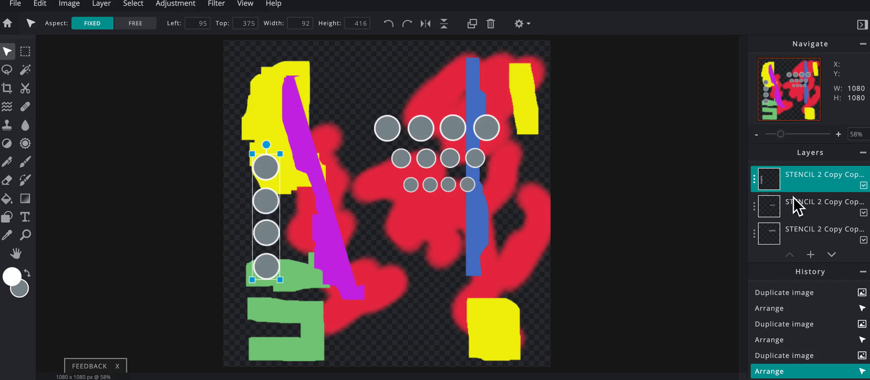
click(800, 217)
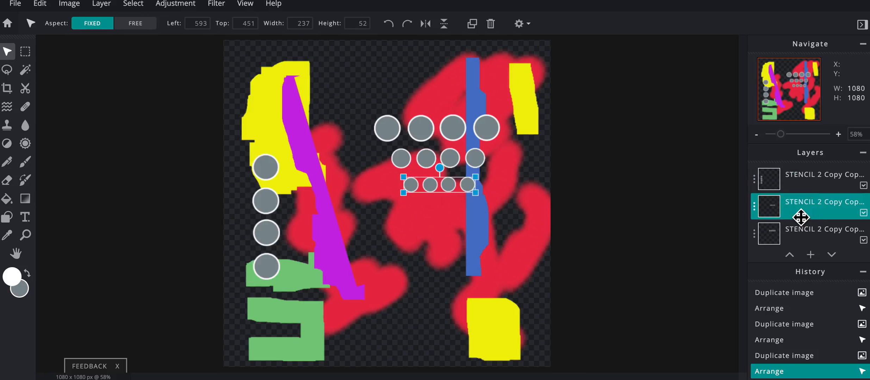
click(755, 211)
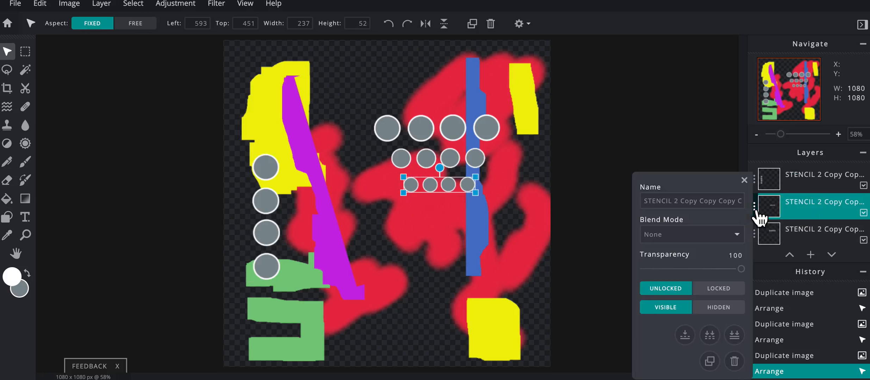
click(685, 335)
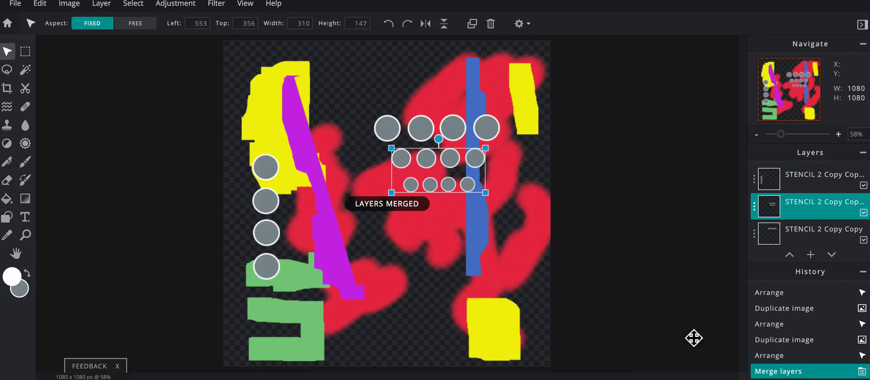
click(754, 211)
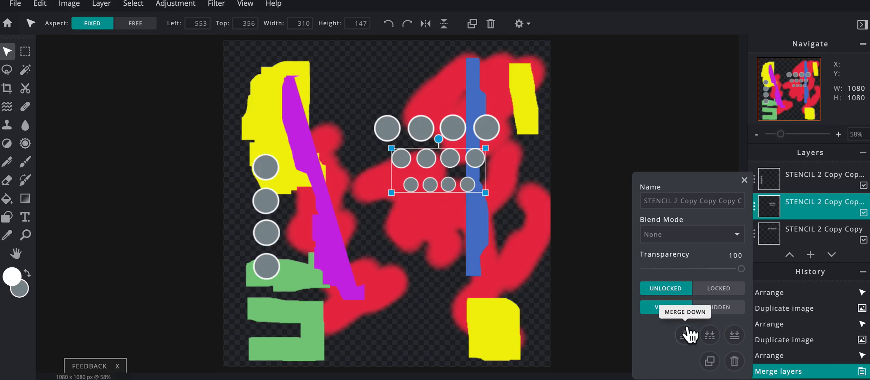
click(687, 335)
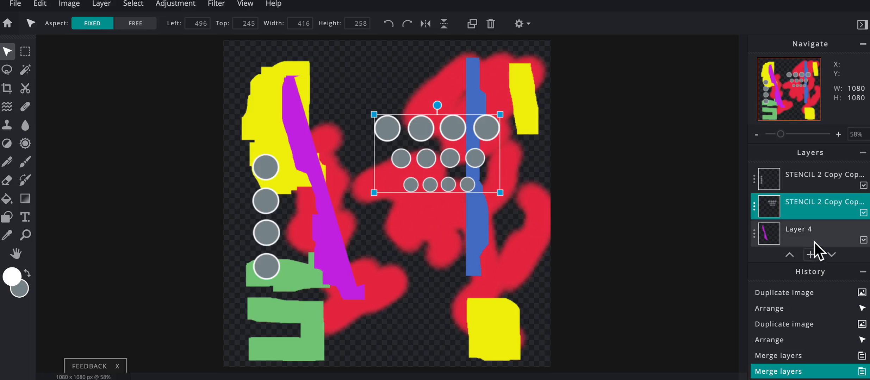
- Add an empty layer at the top of the stack, then select the pixels of the three-row stencil layer and invert the selection
click(810, 255)
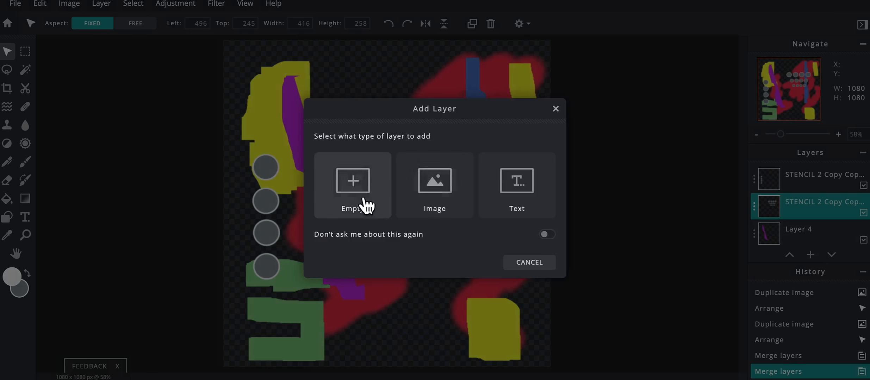
click(331, 200)
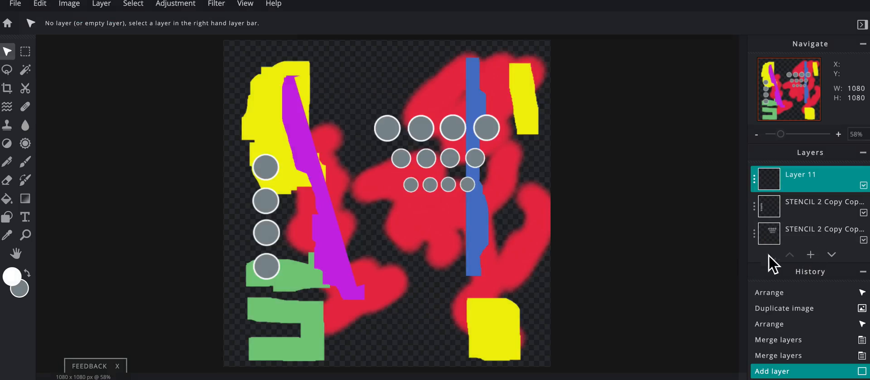
click(805, 243)
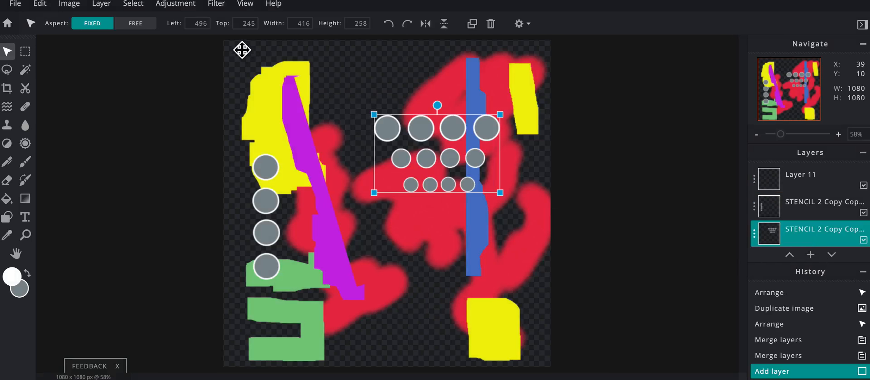
click(136, 10)
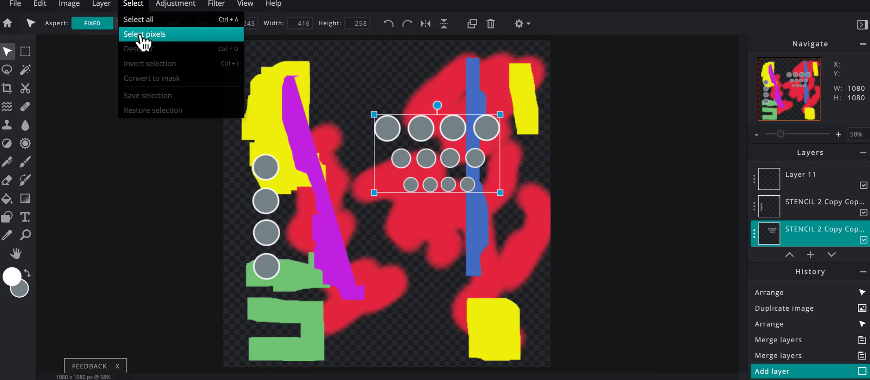
click(144, 35)
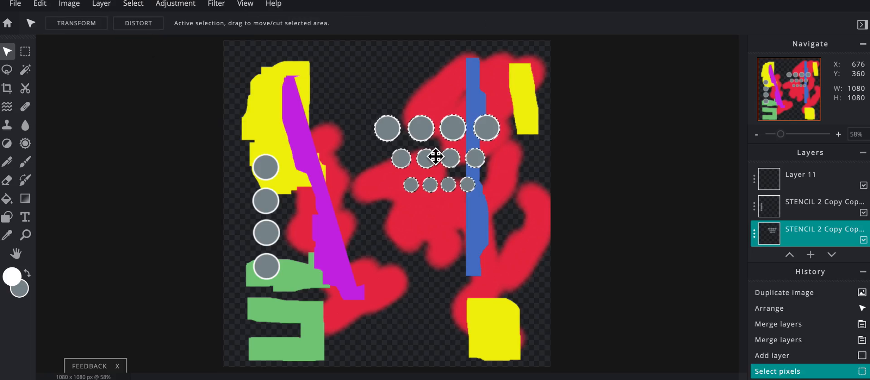
click(138, 14)
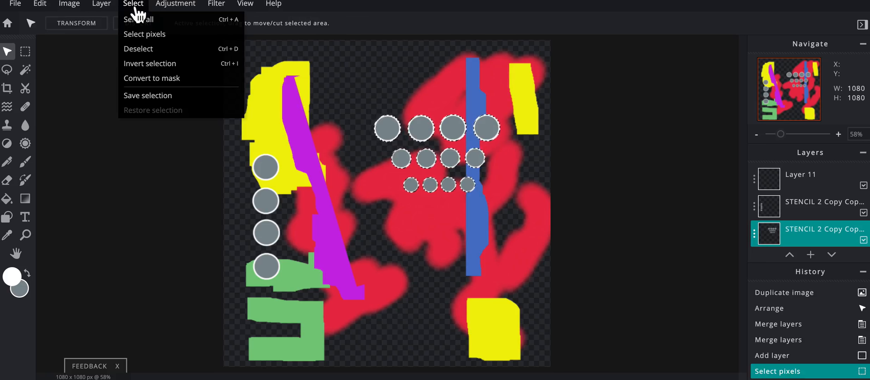
click(150, 64)
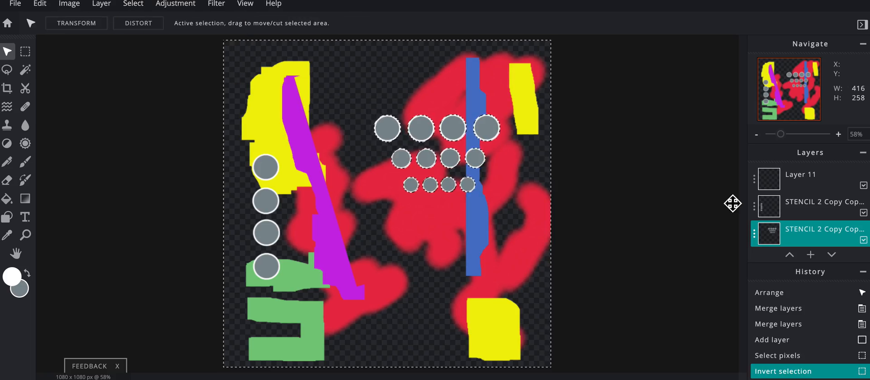
- On the empty top layer, paint light blue #41BFDE over the three circle rows within the inverted stencil selection
click(796, 181)
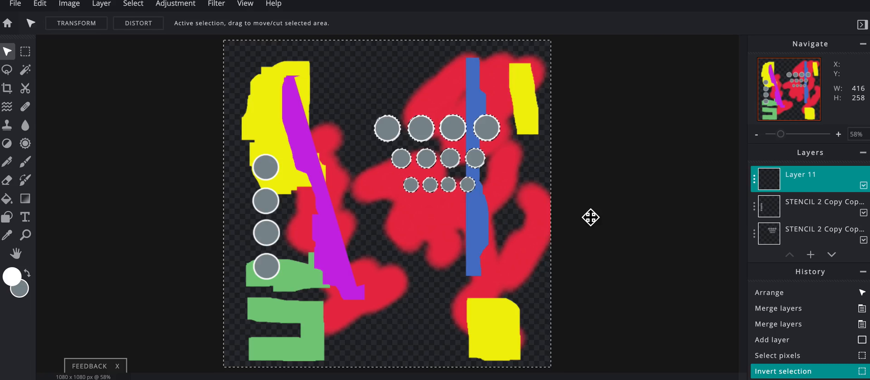
key(b)
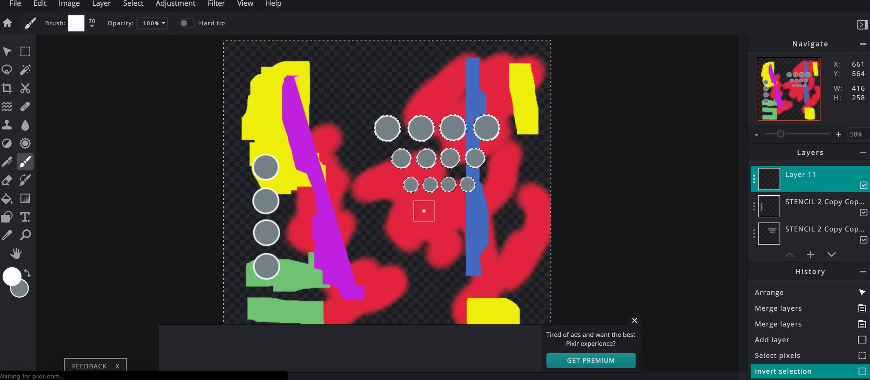
click(12, 277)
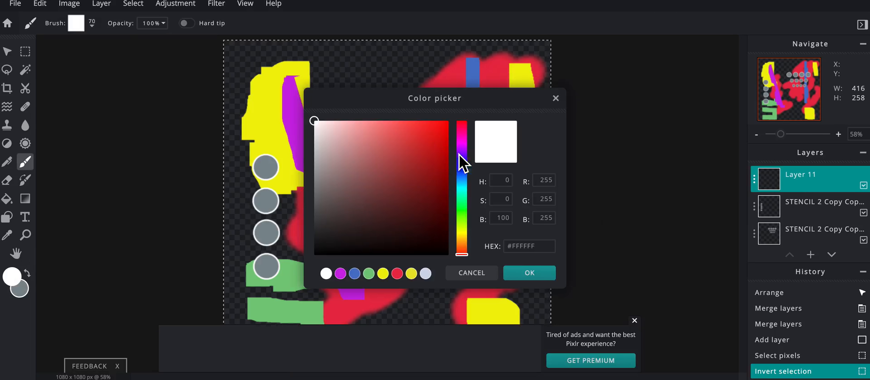
click(462, 183)
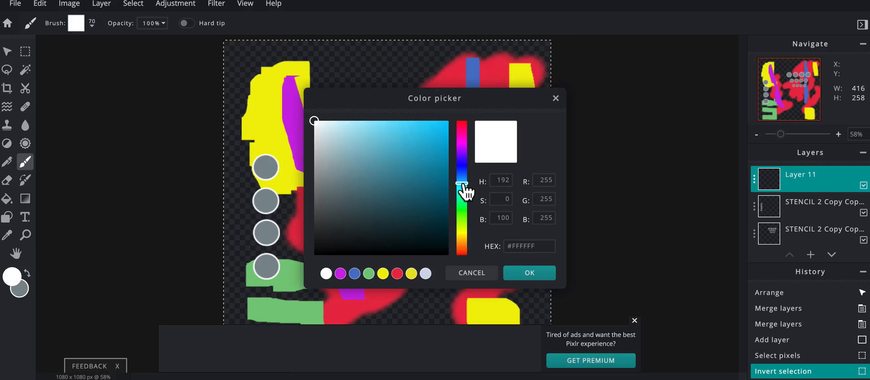
click(409, 138)
click(529, 275)
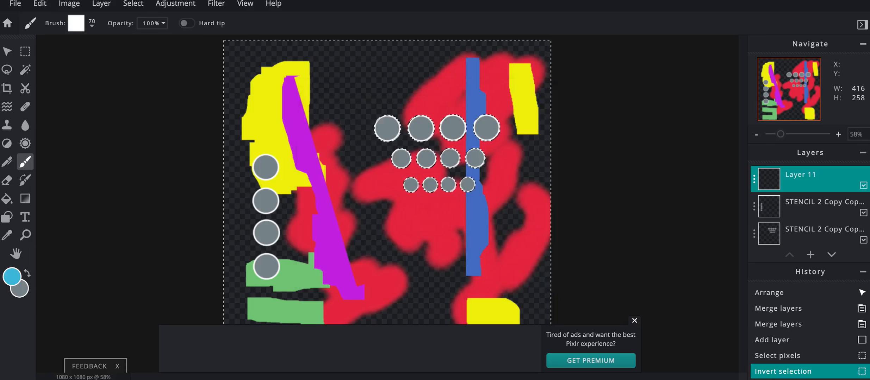
mouse_move(393, 132)
mouse_down()
mouse_move(378, 145)
mouse_move(390, 103)
mouse_move(440, 149)
mouse_move(475, 120)
mouse_move(466, 135)
mouse_move(472, 173)
mouse_move(447, 182)
mouse_move(445, 202)
mouse_move(472, 196)
mouse_move(411, 166)
mouse_move(412, 210)
mouse_up()
- Choose the recent light green colour and paint a vertical stroke down through the three circle rows
click(11, 276)
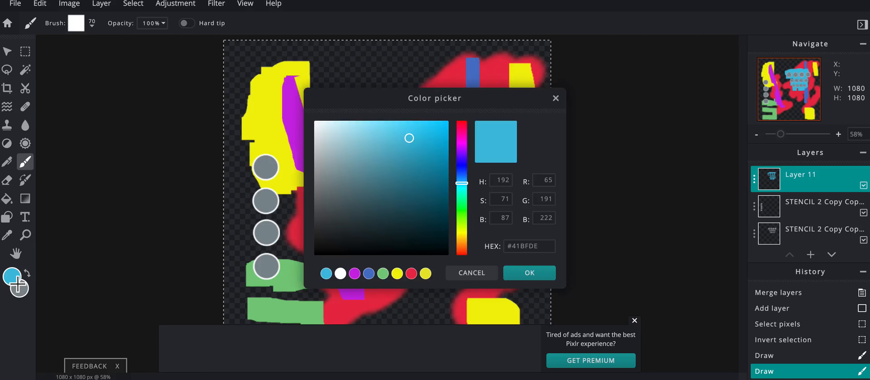
click(382, 274)
click(520, 267)
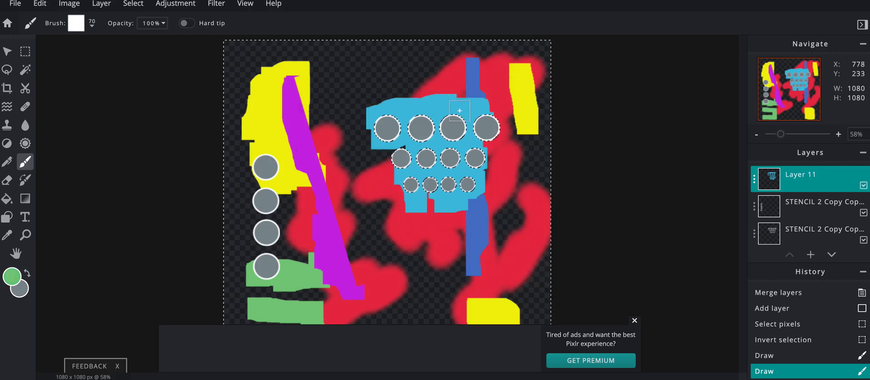
drag(427, 87, 442, 239)
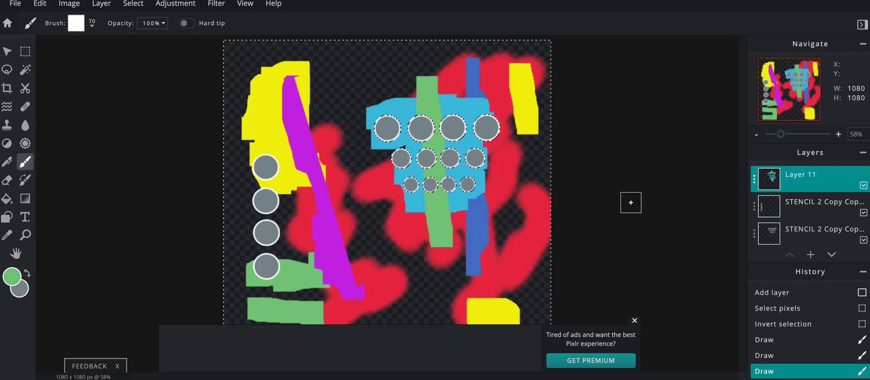
- Clear the selection and hide both circle stencil layers
click(132, 4)
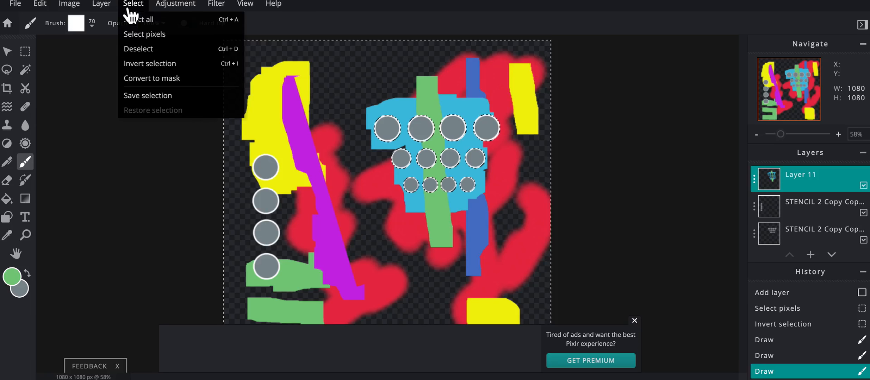
click(133, 50)
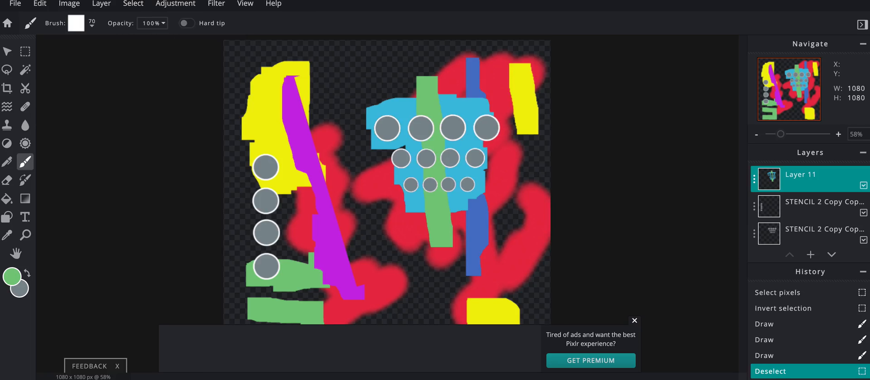
click(862, 241)
click(863, 213)
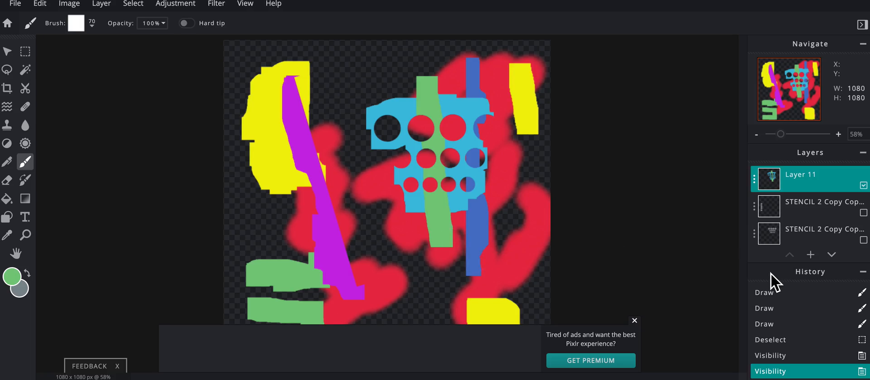
- Add an empty layer at the top of the stack and set the brush colour to white #FFFFFF
click(811, 259)
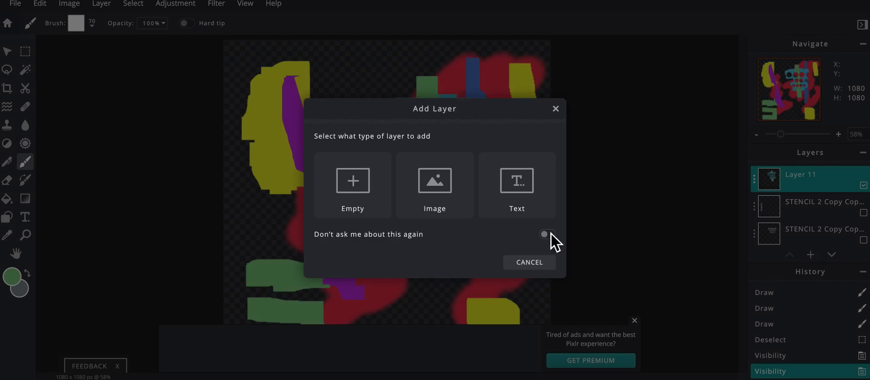
click(381, 201)
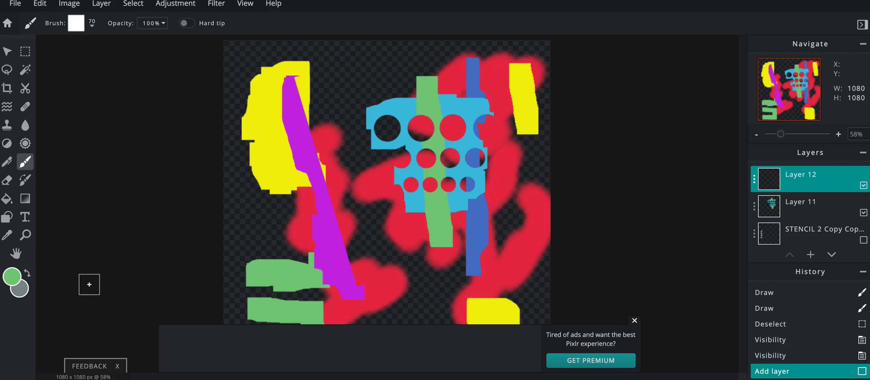
click(14, 276)
drag(326, 148, 310, 120)
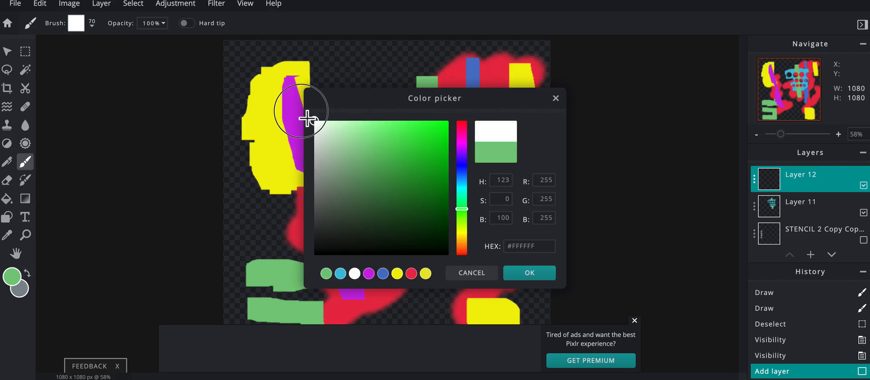
click(512, 273)
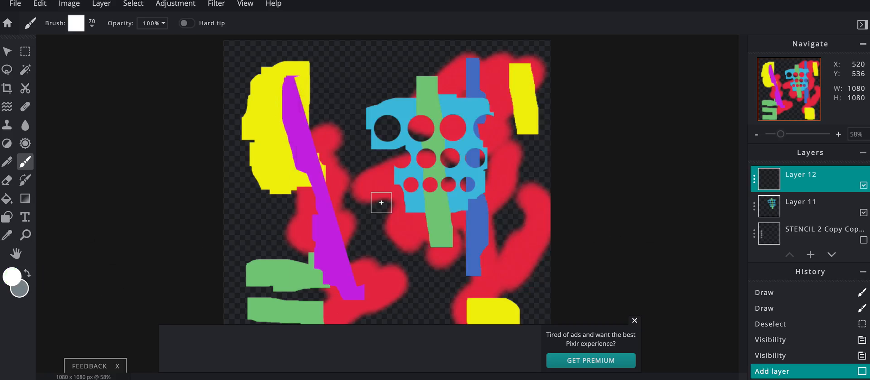
- Try painting white on the new layer with the square brush at sizes 20 and 50
key(bracketleft)
key(bracketleft)
key(bracketleft)
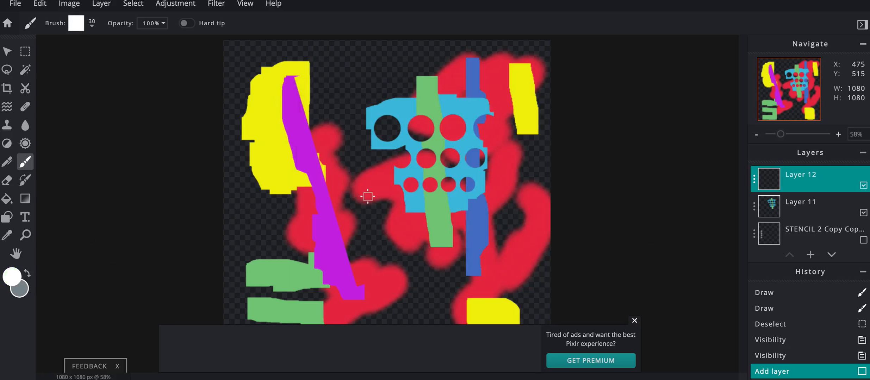
key(bracketleft)
click(246, 221)
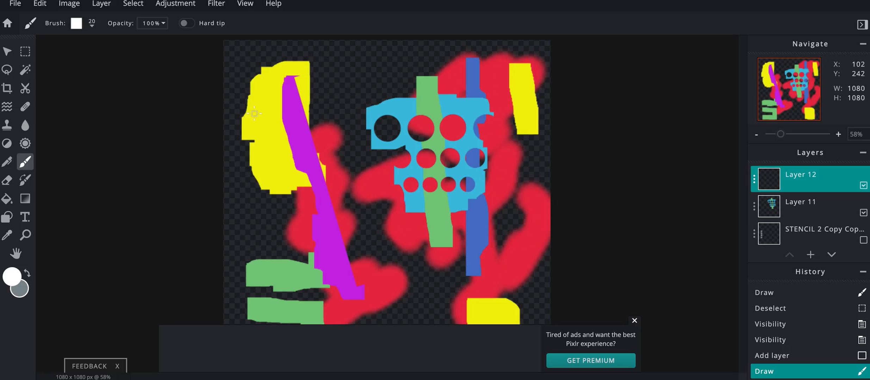
click(338, 194)
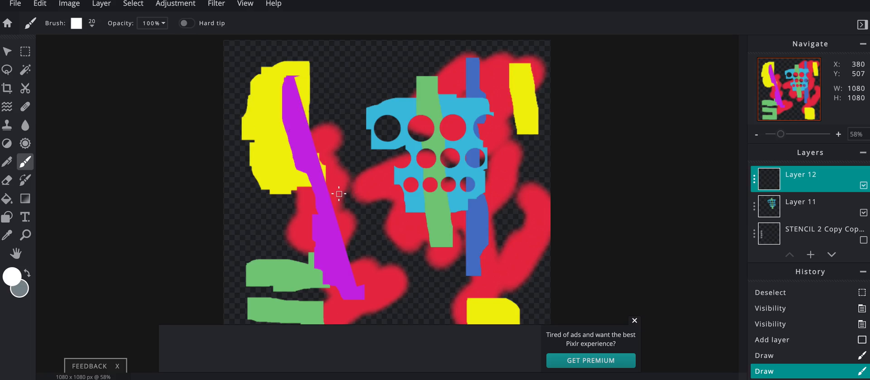
key(bracketright)
key(bracketright)
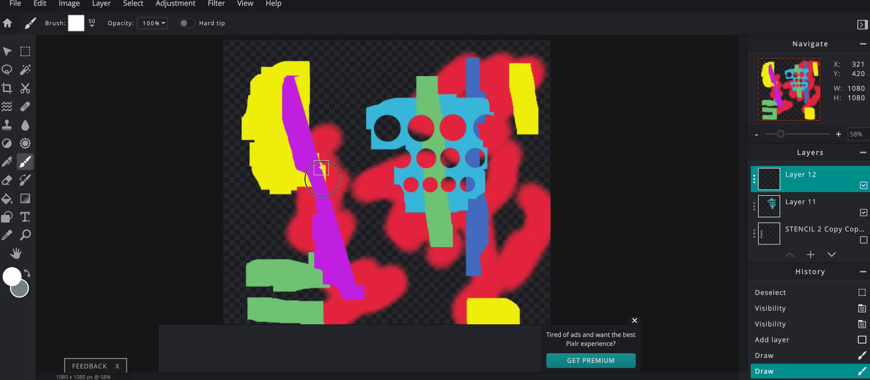
click(339, 243)
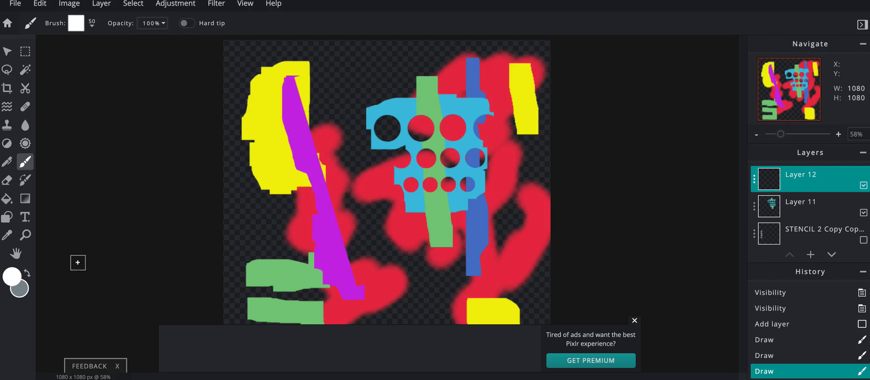
click(14, 277)
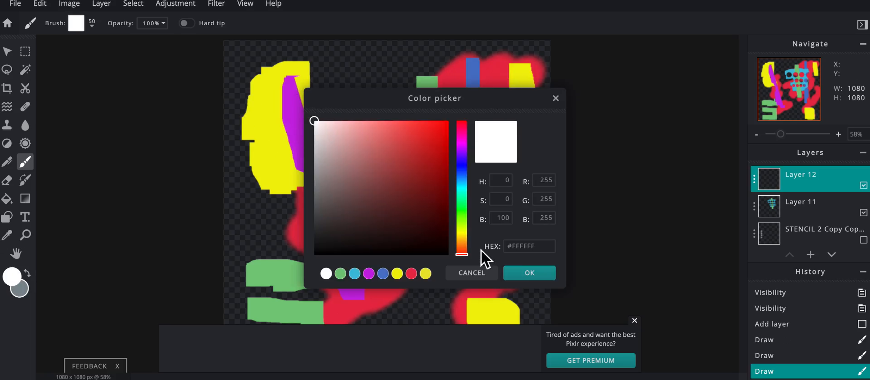
click(528, 273)
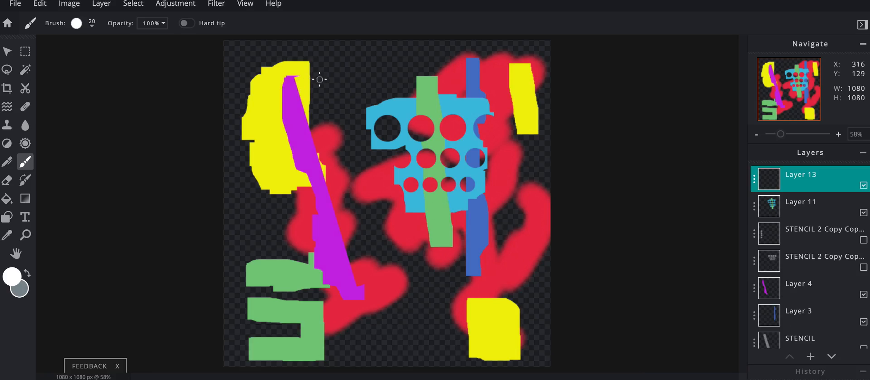
- With the white 20 px round brush, paint two long wavy lines beside the purple stripe and cross them with five diagonal strokes
mouse_move(329, 78)
mouse_down()
mouse_move(311, 93)
mouse_move(326, 118)
mouse_move(292, 135)
mouse_move(309, 168)
mouse_move(256, 190)
mouse_move(262, 216)
mouse_move(273, 223)
mouse_move(263, 244)
mouse_up()
mouse_move(359, 93)
mouse_down()
mouse_move(358, 120)
mouse_move(353, 136)
mouse_move(331, 145)
mouse_move(341, 165)
mouse_move(336, 190)
mouse_move(311, 198)
mouse_move(303, 210)
mouse_move(313, 234)
mouse_move(267, 262)
mouse_up()
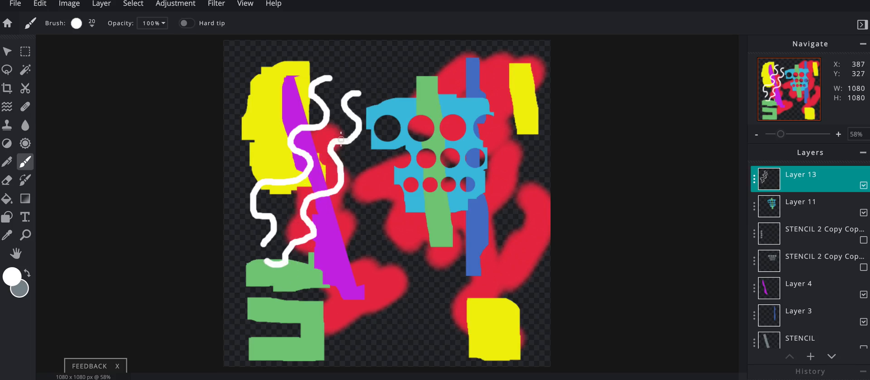
drag(295, 115, 358, 152)
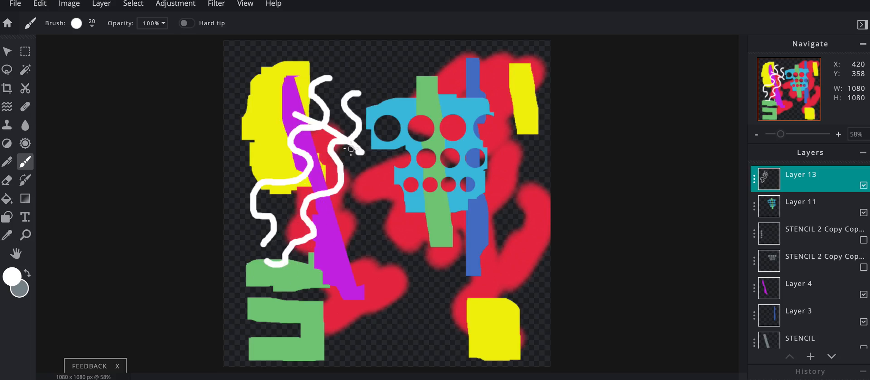
drag(286, 126, 368, 171)
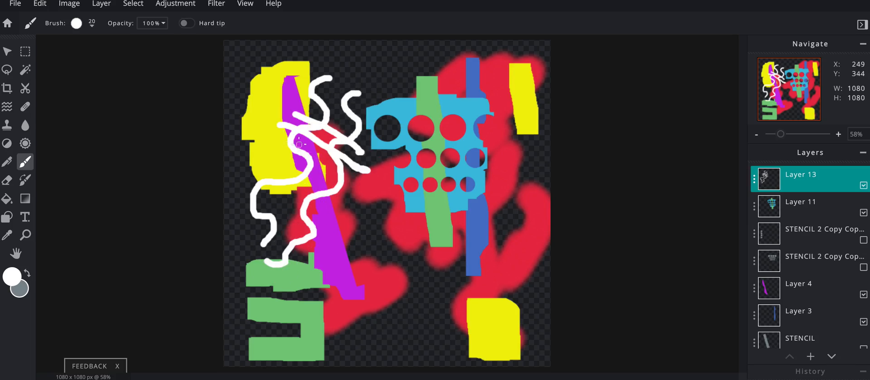
drag(274, 141, 352, 182)
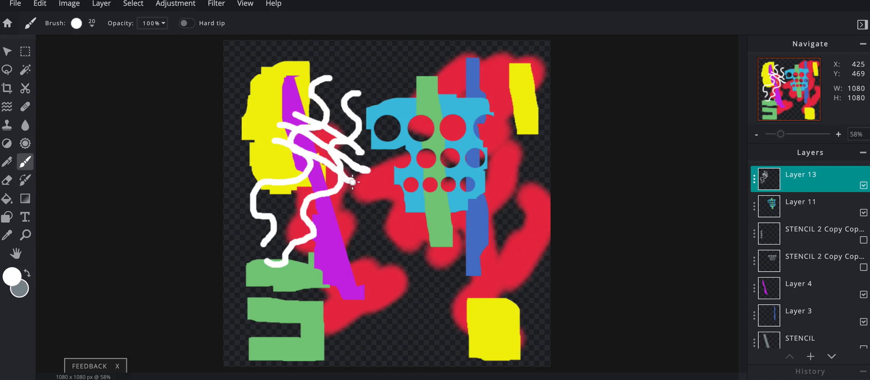
drag(268, 157, 364, 203)
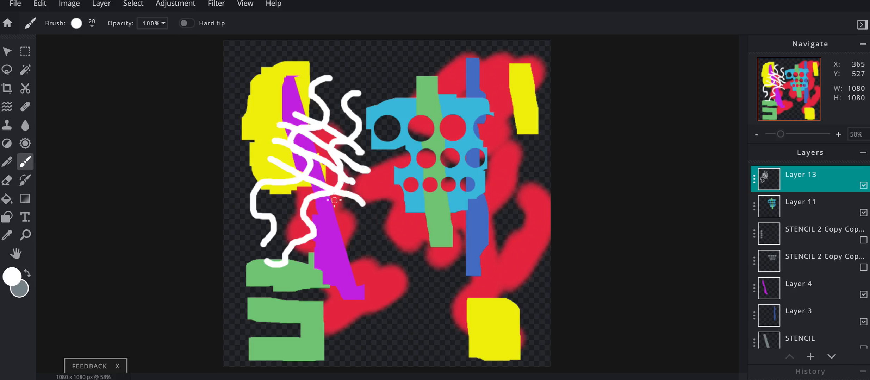
drag(249, 171, 343, 217)
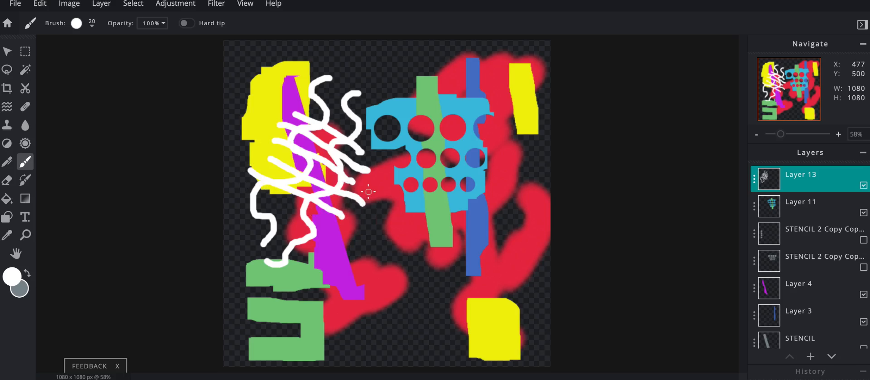
- Select the pixels of the white line layer and add an empty layer above it
click(141, 11)
click(149, 33)
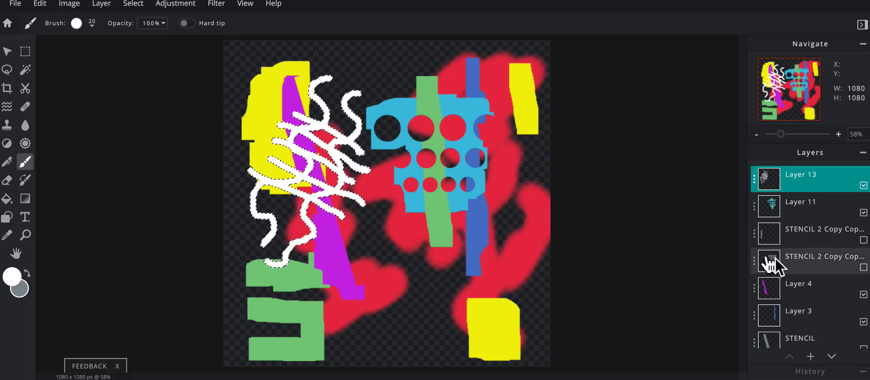
click(810, 357)
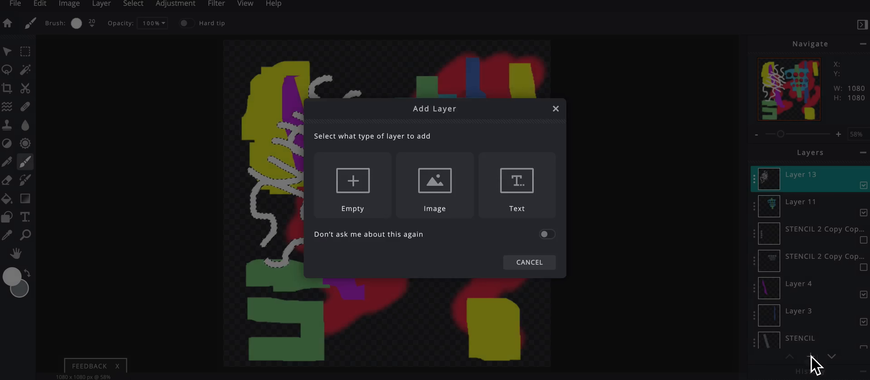
click(366, 208)
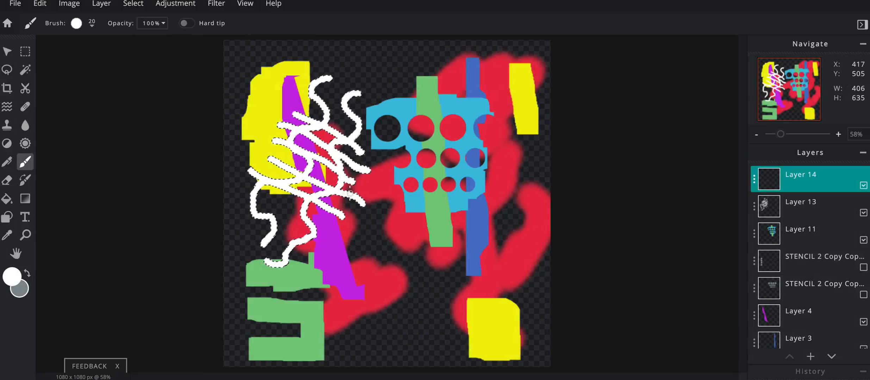
- Set the brush colour to bright green #41E125
click(22, 275)
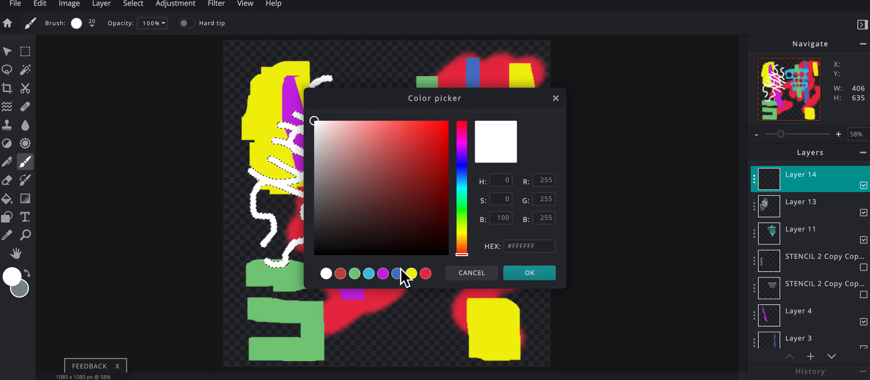
click(464, 214)
click(426, 137)
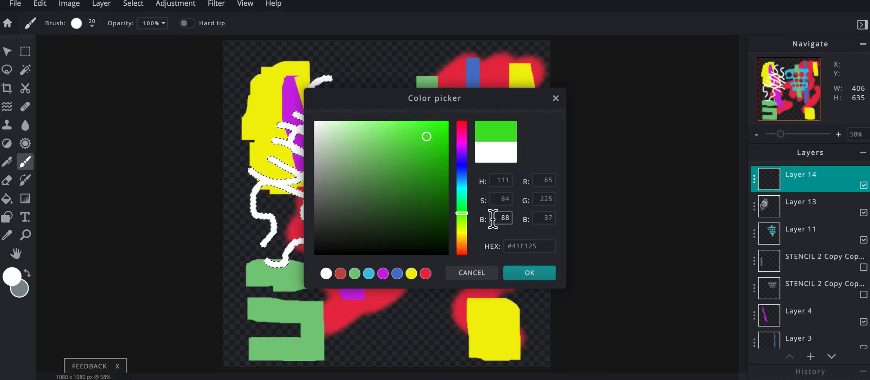
click(524, 273)
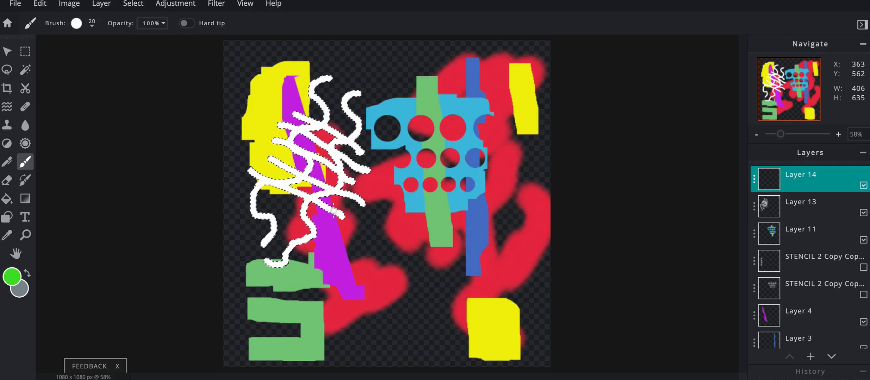
- Enlarge the hard round brush to 80 px and paint green over the upper part of the selected wavy lines
click(76, 24)
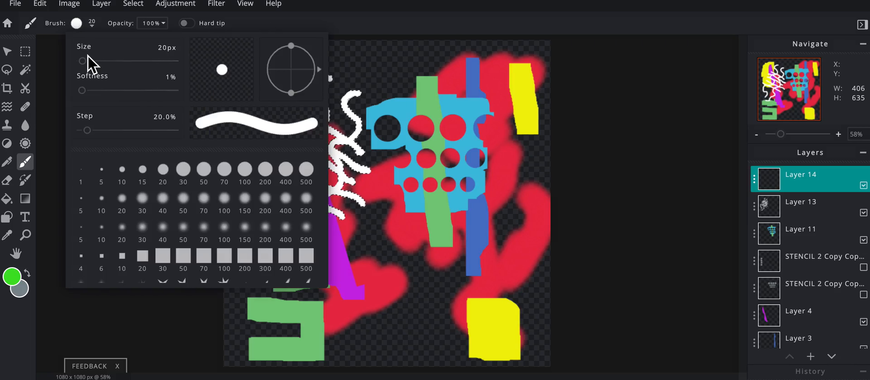
drag(82, 61, 96, 61)
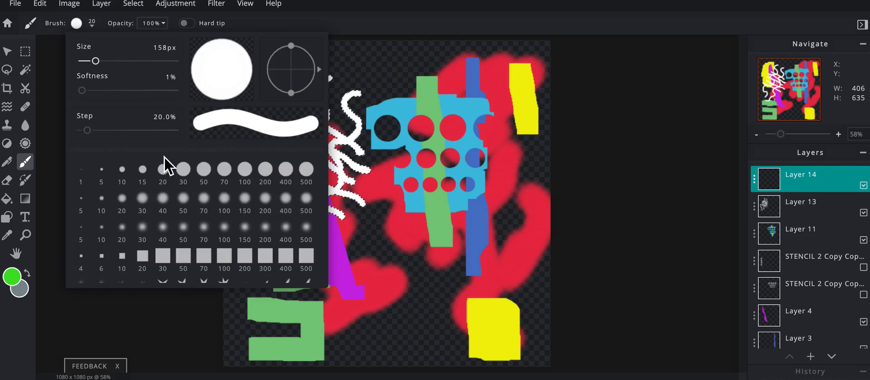
click(183, 170)
click(393, 179)
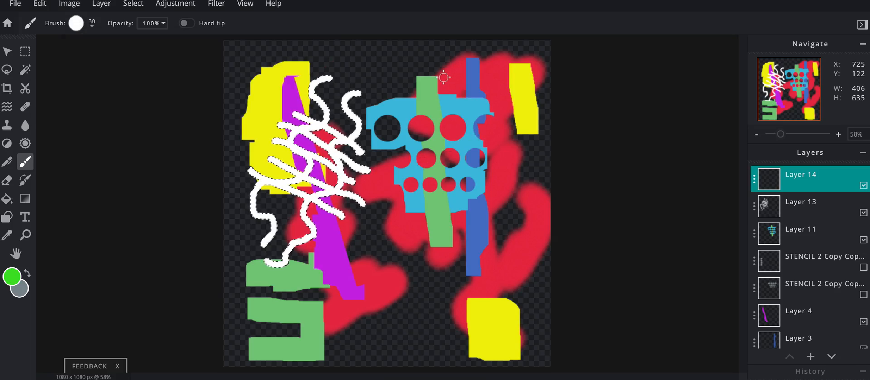
key(])
key(])
key(])
key(])
key(])
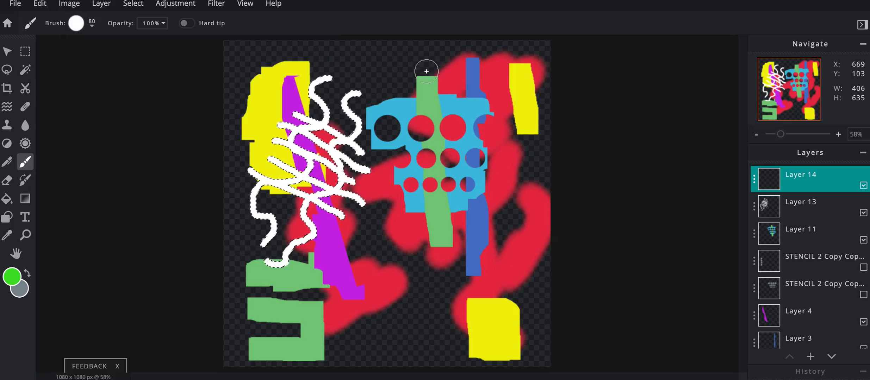
click(318, 90)
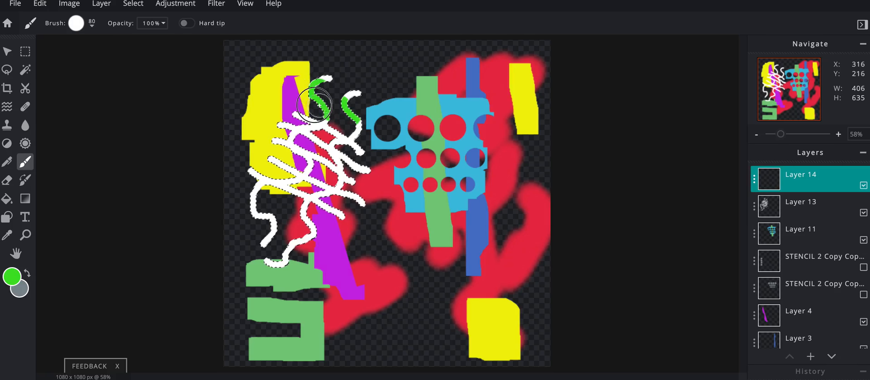
mouse_move(326, 137)
mouse_down()
mouse_move(286, 104)
mouse_move(365, 173)
mouse_move(258, 130)
mouse_move(344, 152)
mouse_move(345, 99)
mouse_up()
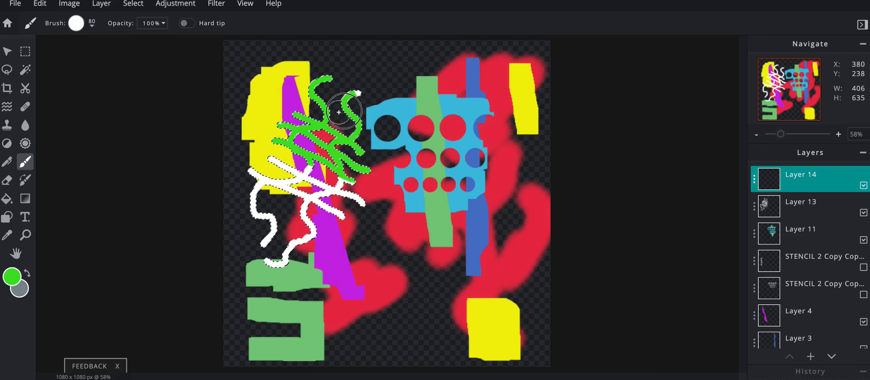
- Invert the selection and paint broad green strokes around the lower white lines, from the canvas's left edge to the purple stripe
click(140, 8)
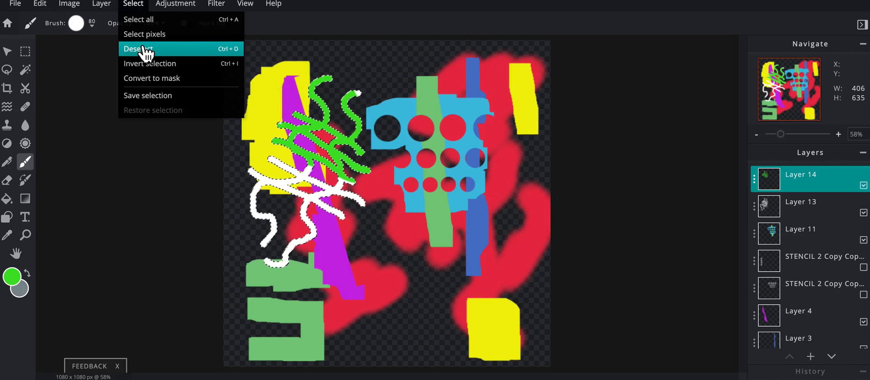
click(148, 64)
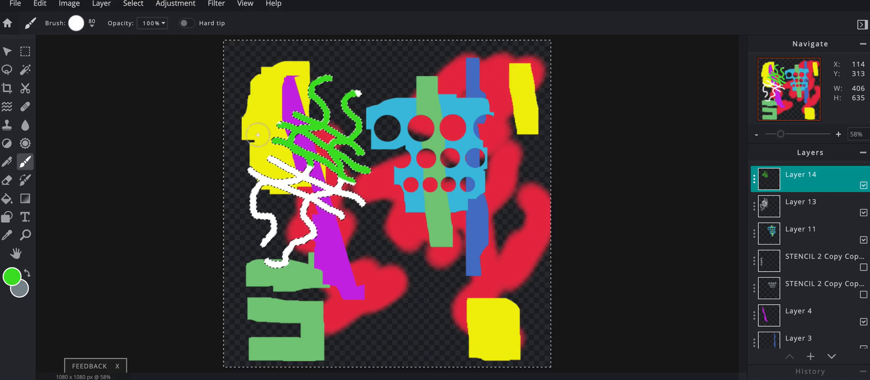
mouse_move(247, 163)
mouse_down()
mouse_move(340, 228)
mouse_move(277, 196)
mouse_move(214, 185)
mouse_move(310, 214)
mouse_move(274, 212)
mouse_move(297, 220)
mouse_move(304, 260)
mouse_move(335, 269)
mouse_move(303, 252)
mouse_move(285, 228)
mouse_move(316, 238)
mouse_up()
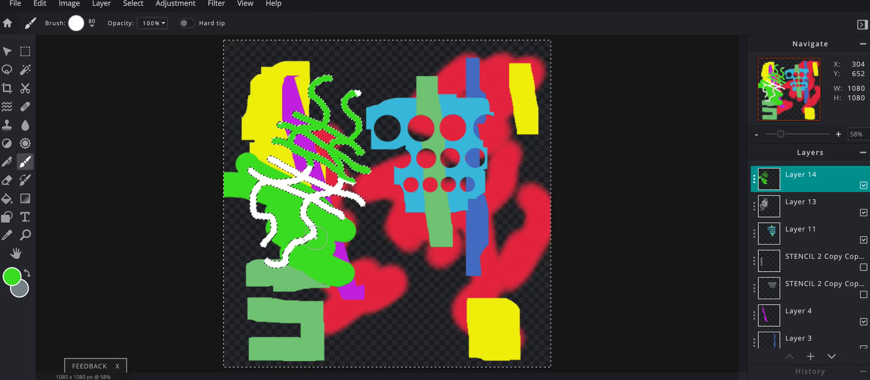
- Change the brush colour to the recent light blue and paint broad diagonal strokes around the protected lines
click(12, 279)
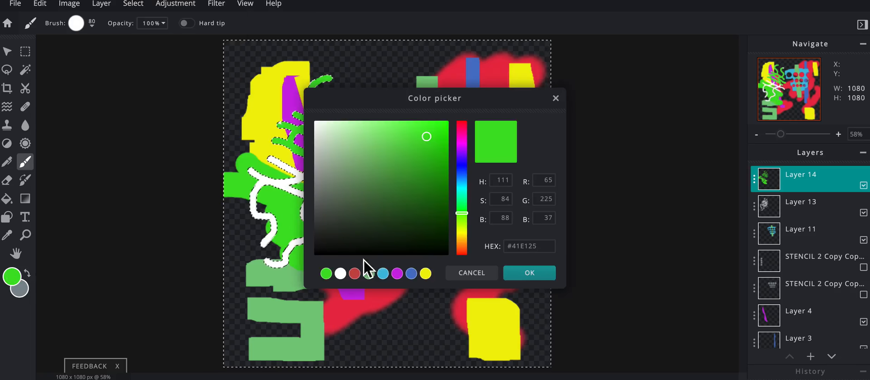
click(383, 274)
click(538, 277)
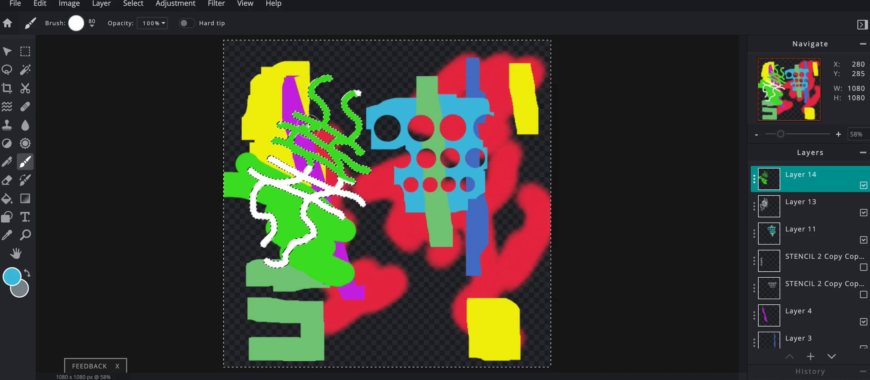
mouse_move(294, 109)
mouse_down()
mouse_move(366, 197)
mouse_move(379, 101)
mouse_move(227, 165)
mouse_move(335, 246)
mouse_up()
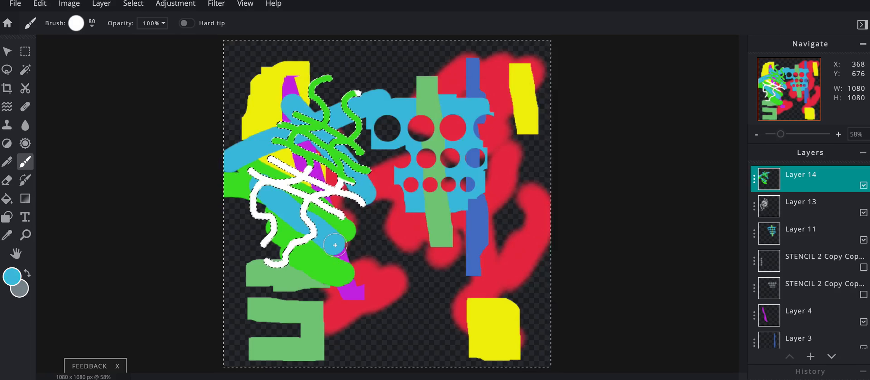
- Deselect everything and hide the white line layer, Layer 13
click(133, 5)
click(148, 48)
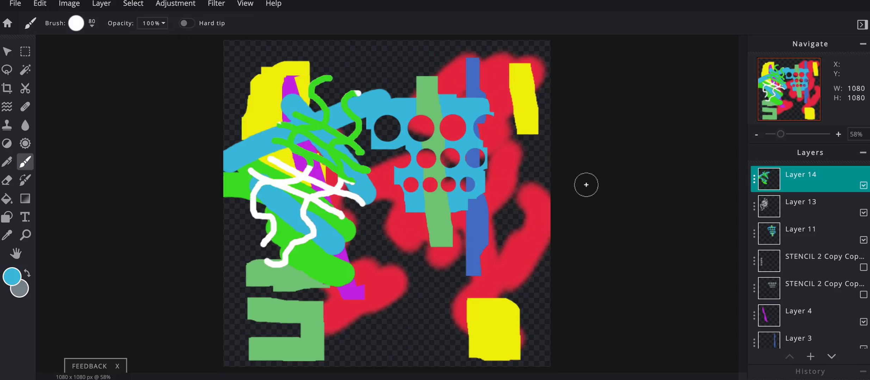
click(863, 213)
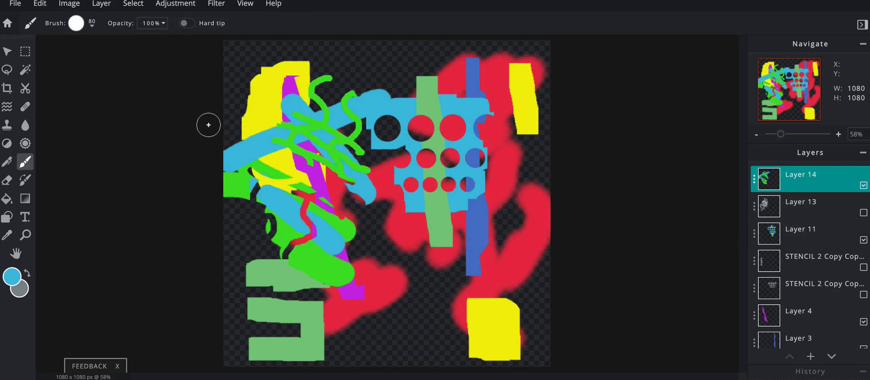
- Move the green and blue painted Layer 14 down and slightly right, to Left 23 and Top 162
click(7, 52)
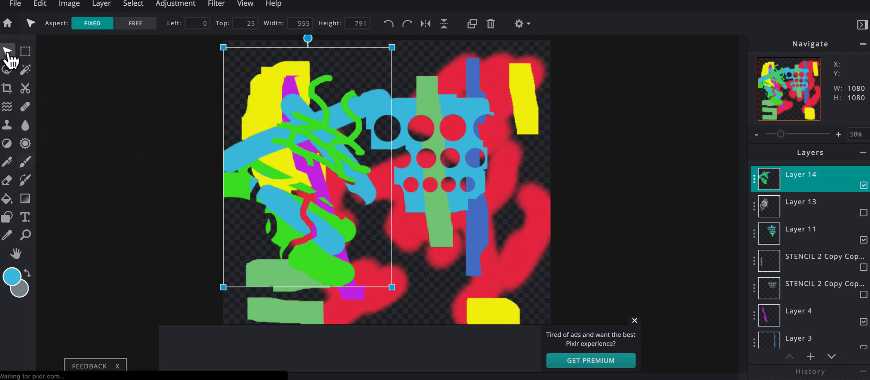
mouse_move(306, 165)
mouse_down()
mouse_move(453, 188)
mouse_move(494, 212)
mouse_move(349, 189)
mouse_move(315, 208)
mouse_up()
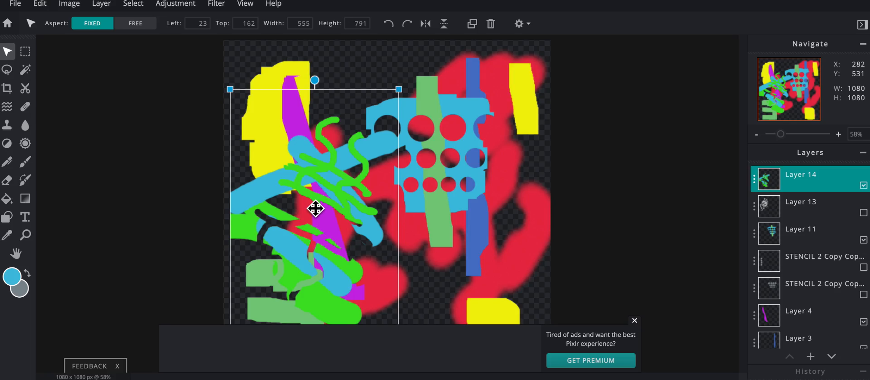
key(shift)
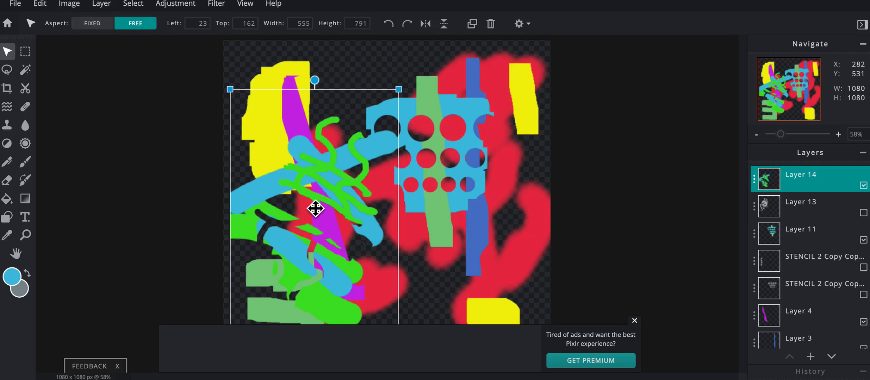